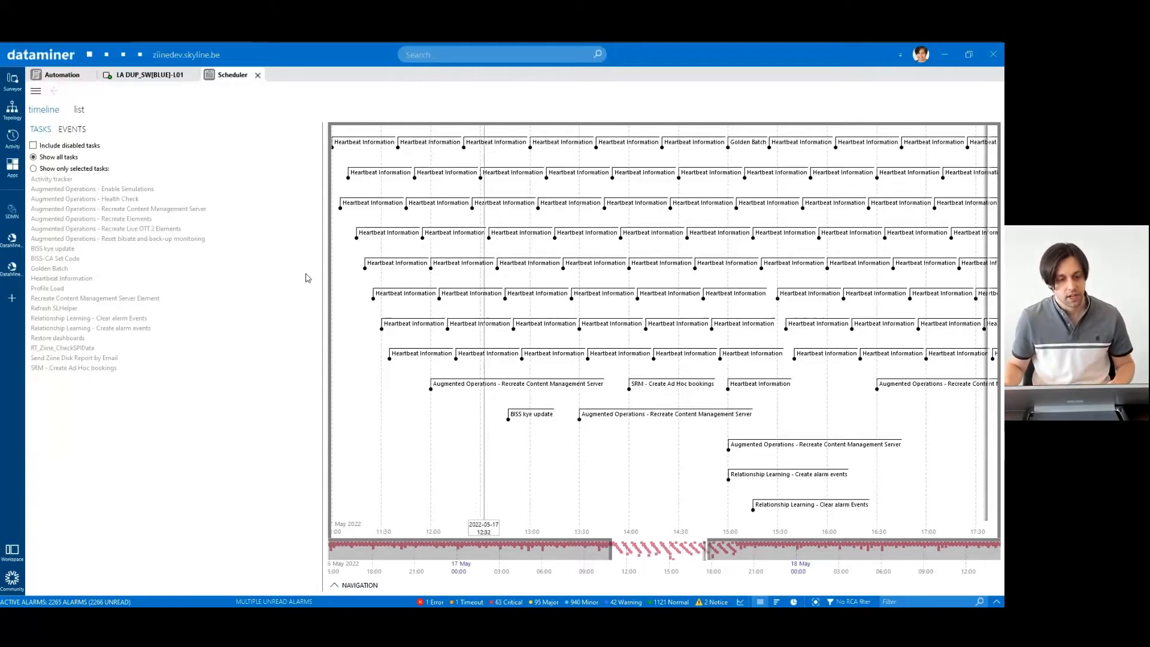
- In Automation, open the SetAdminState_DUP_SW_Eth1 script and select its SetParameterByPrimaryKey call
click(60, 74)
click(86, 232)
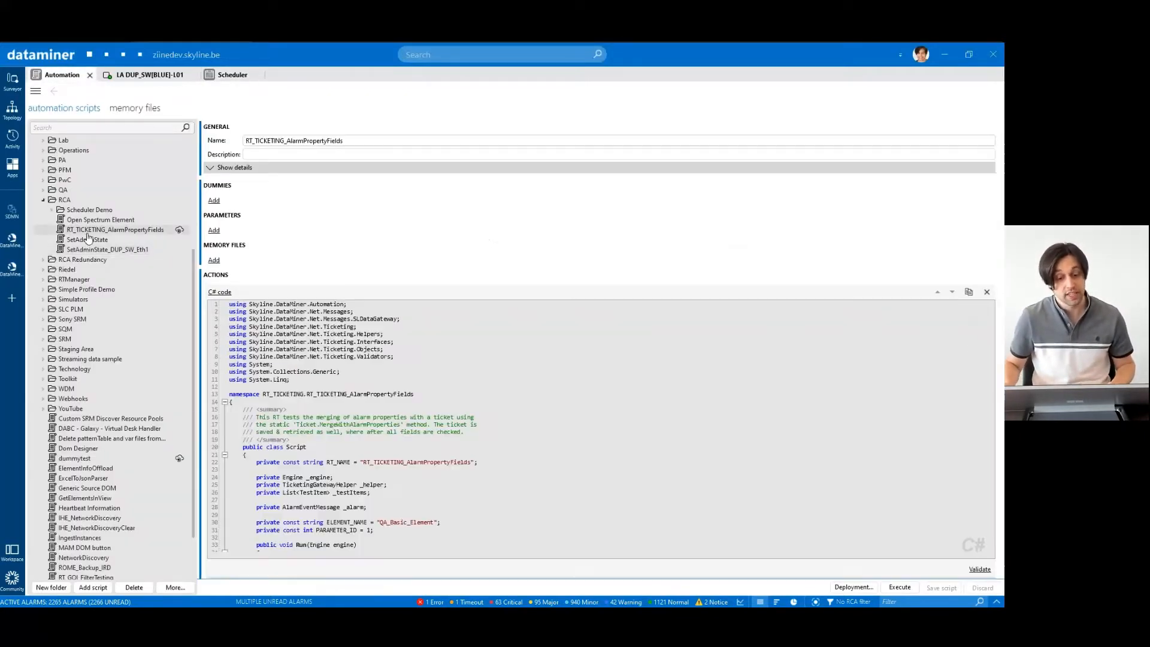
click(89, 239)
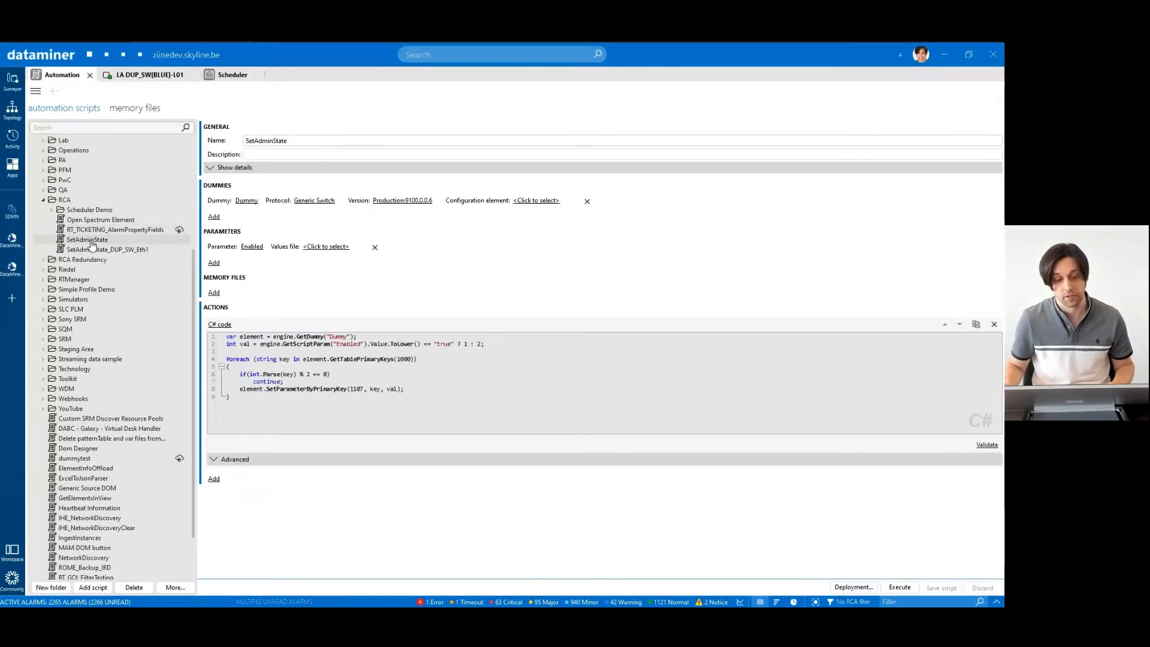
click(91, 249)
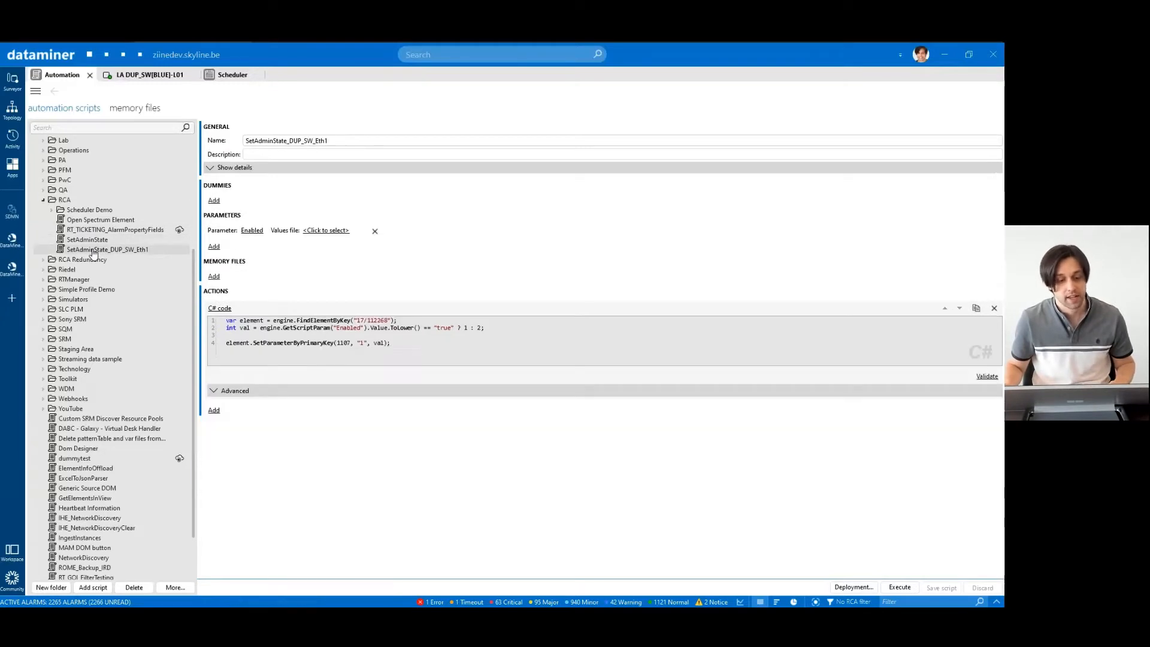
double_click(278, 343)
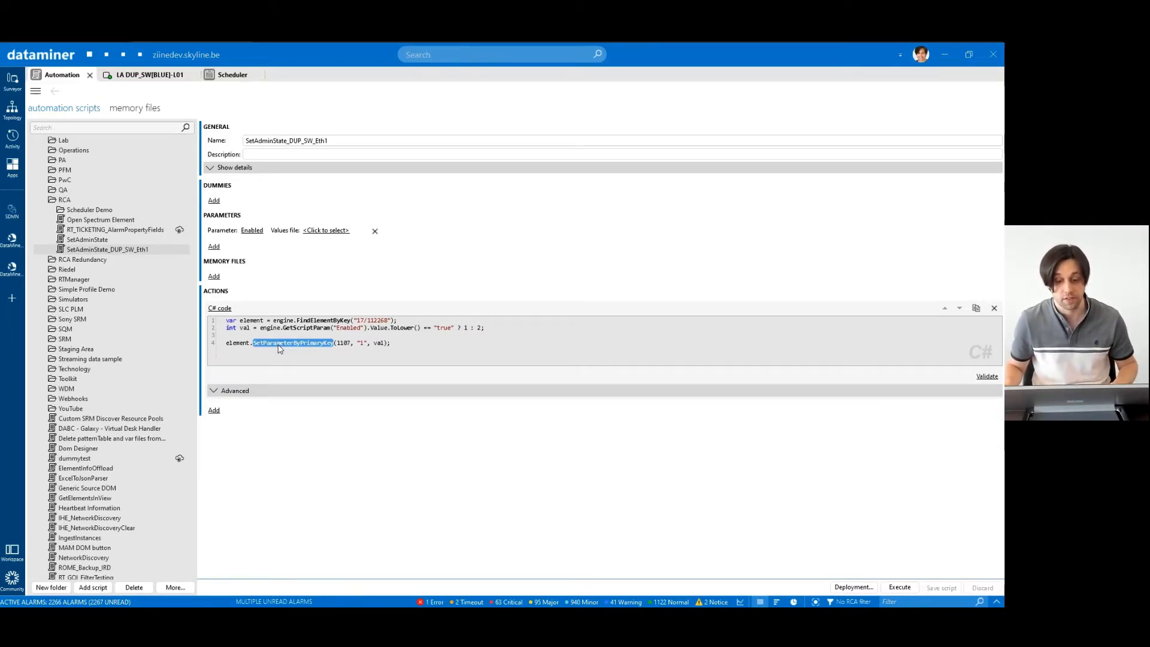
- Inspect the LA SW[RED]-S01 node on the Network Topology dashboard, then return to the LA DUP_SW[BLUE]-L01 card
key(alt+Tab)
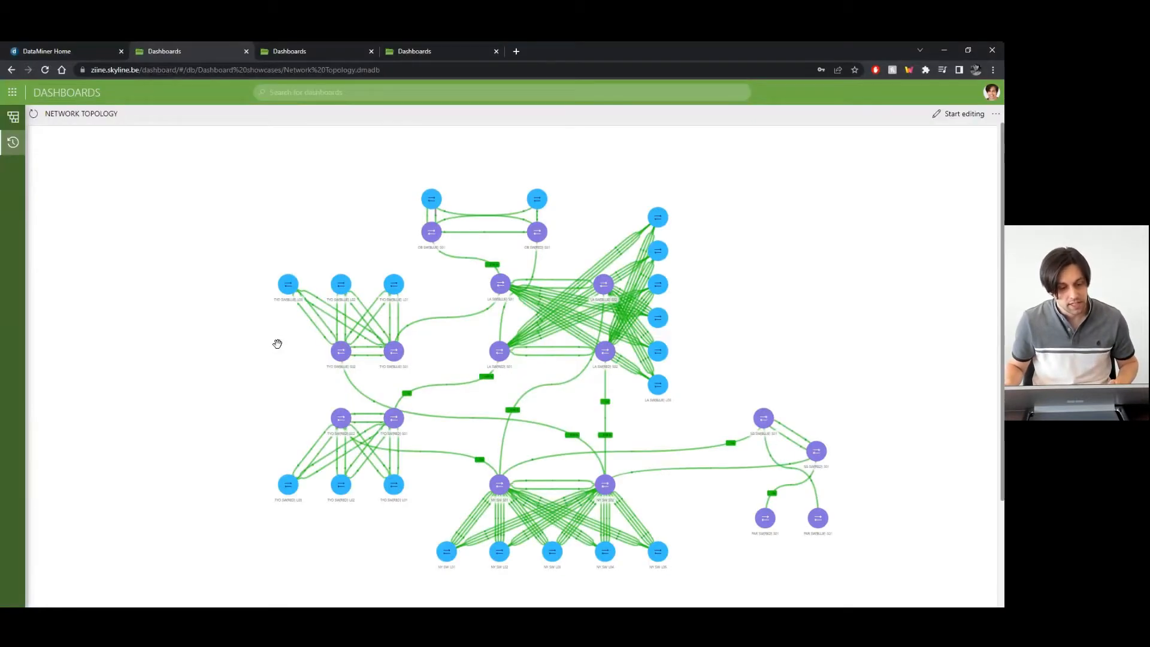
scroll(452, 363, up, 5)
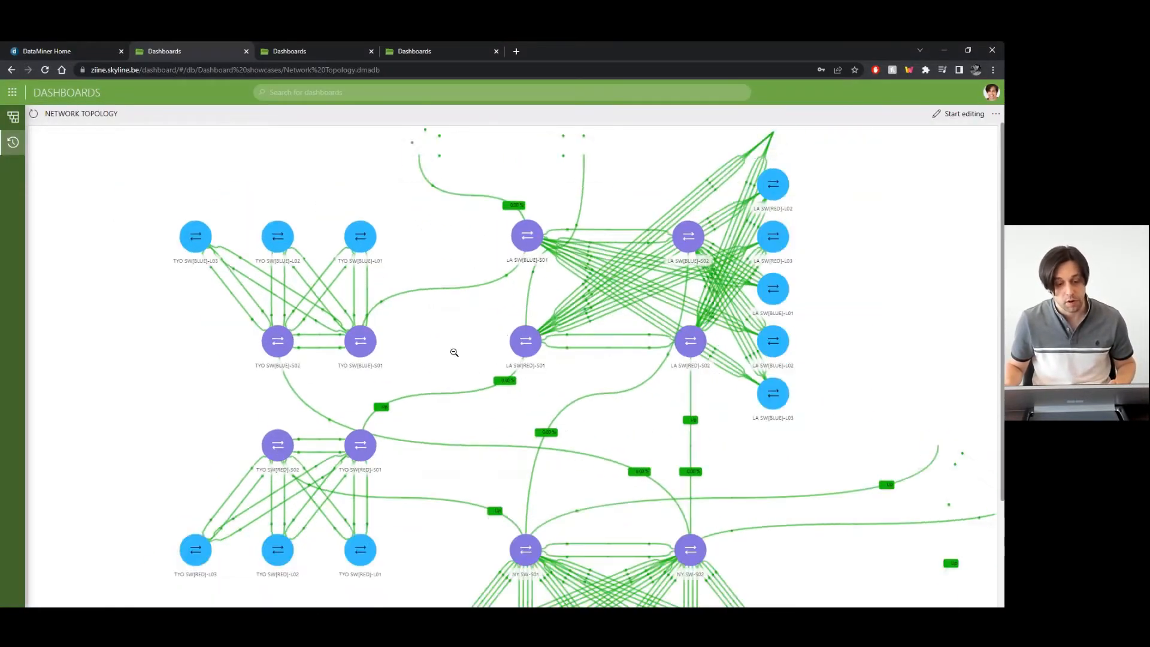
scroll(455, 353, down, 3)
click(500, 343)
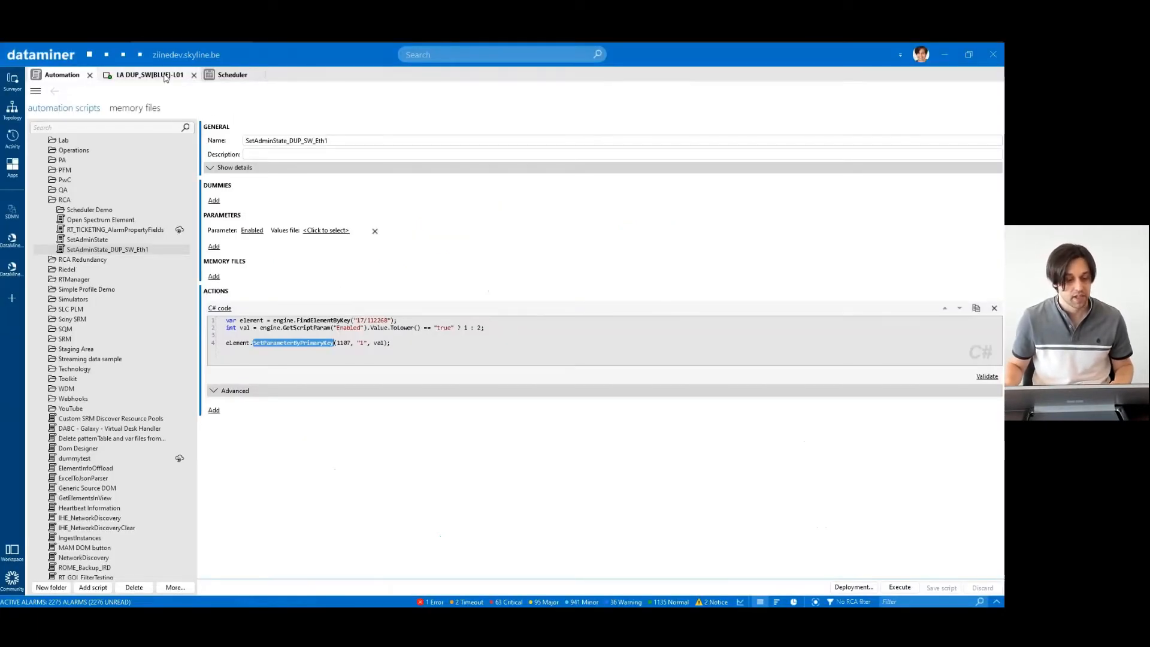
click(150, 74)
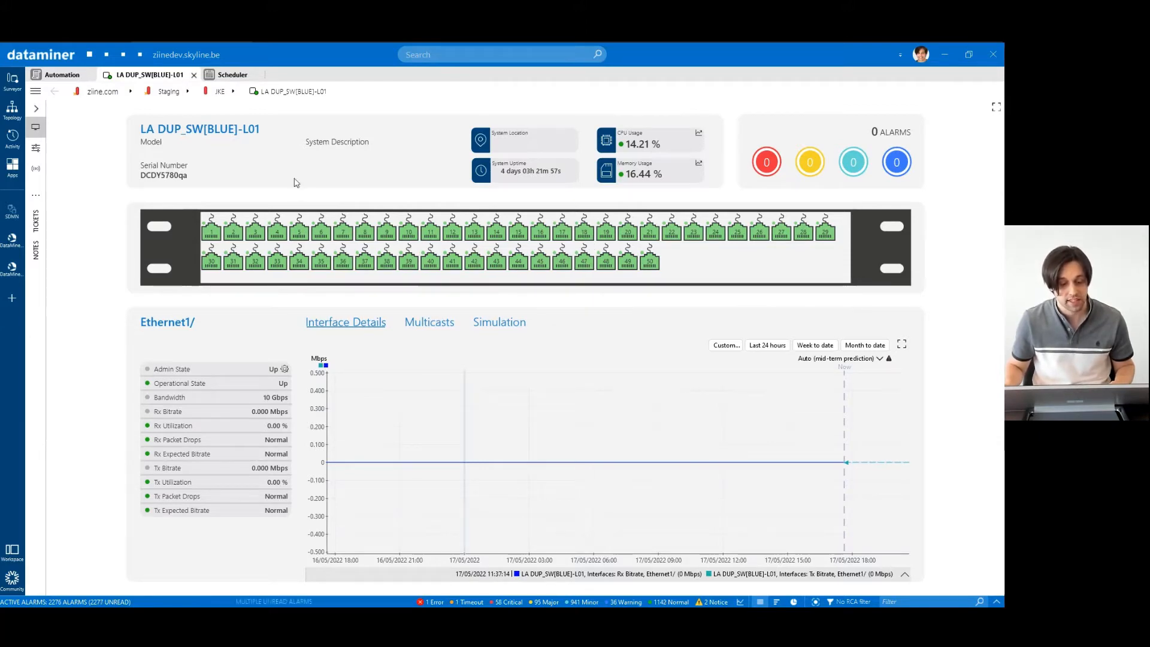
- From the Scheduler list view, add a new task and name it 'Disable Admin State'
click(235, 76)
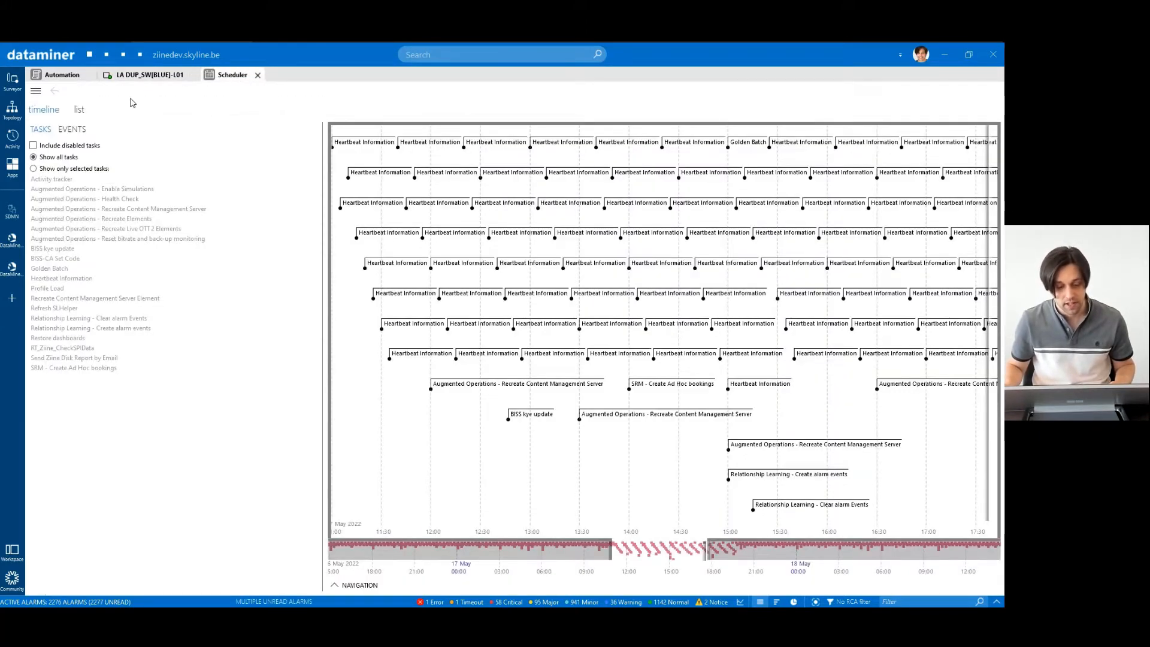
click(79, 111)
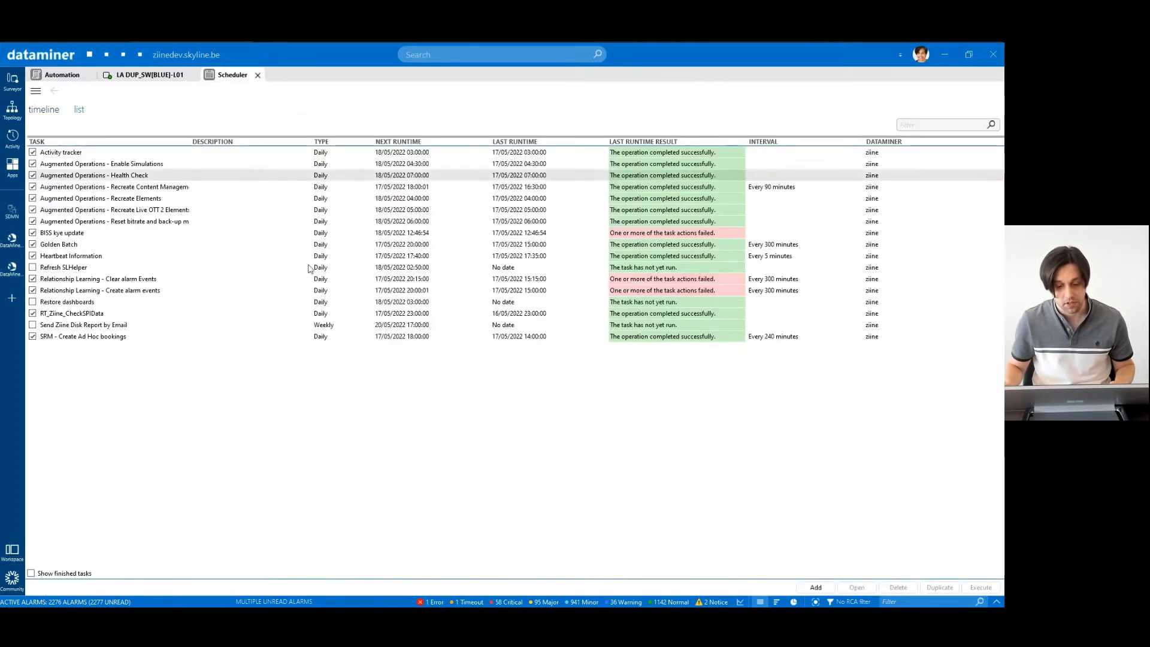
click(815, 587)
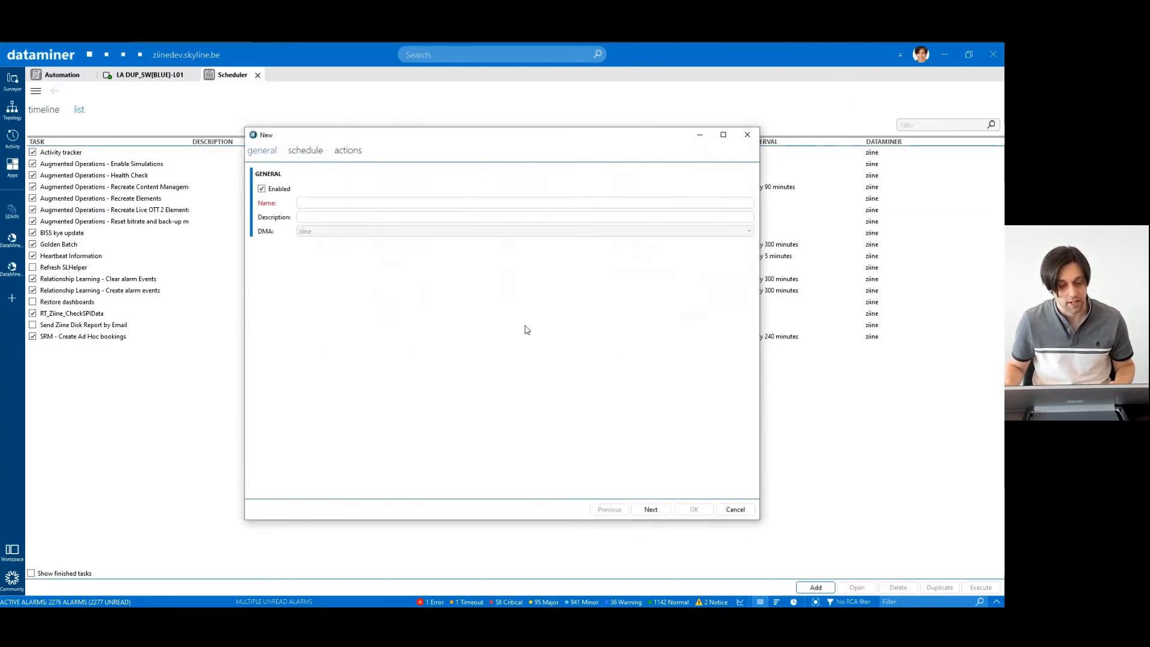
click(367, 202)
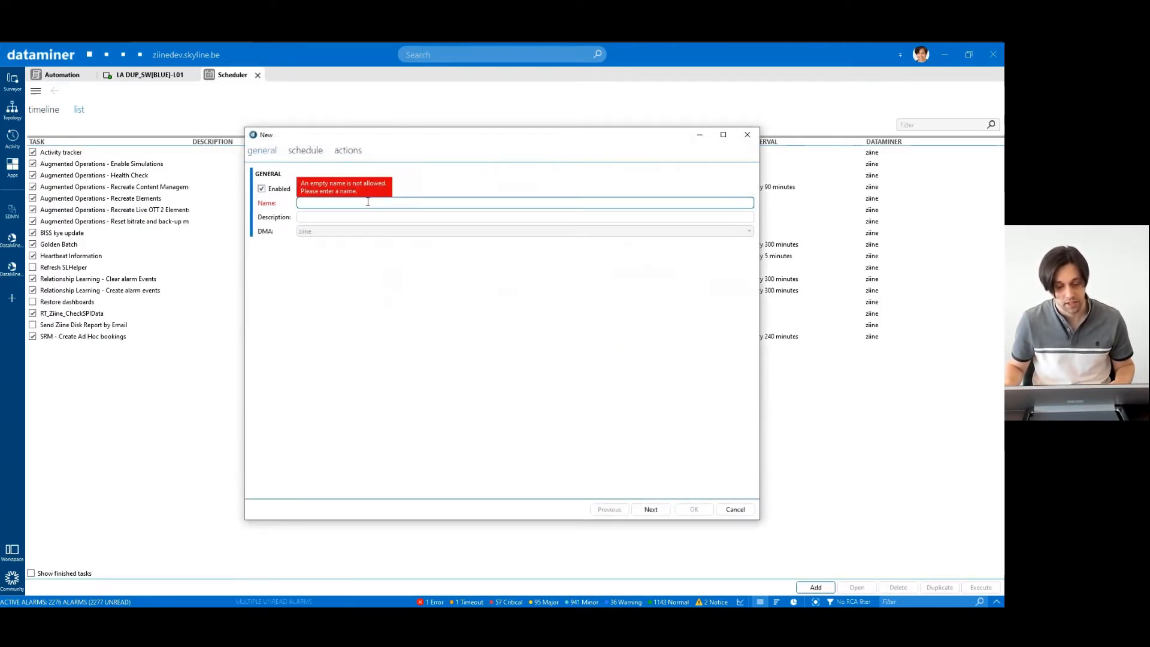
text(Dis)
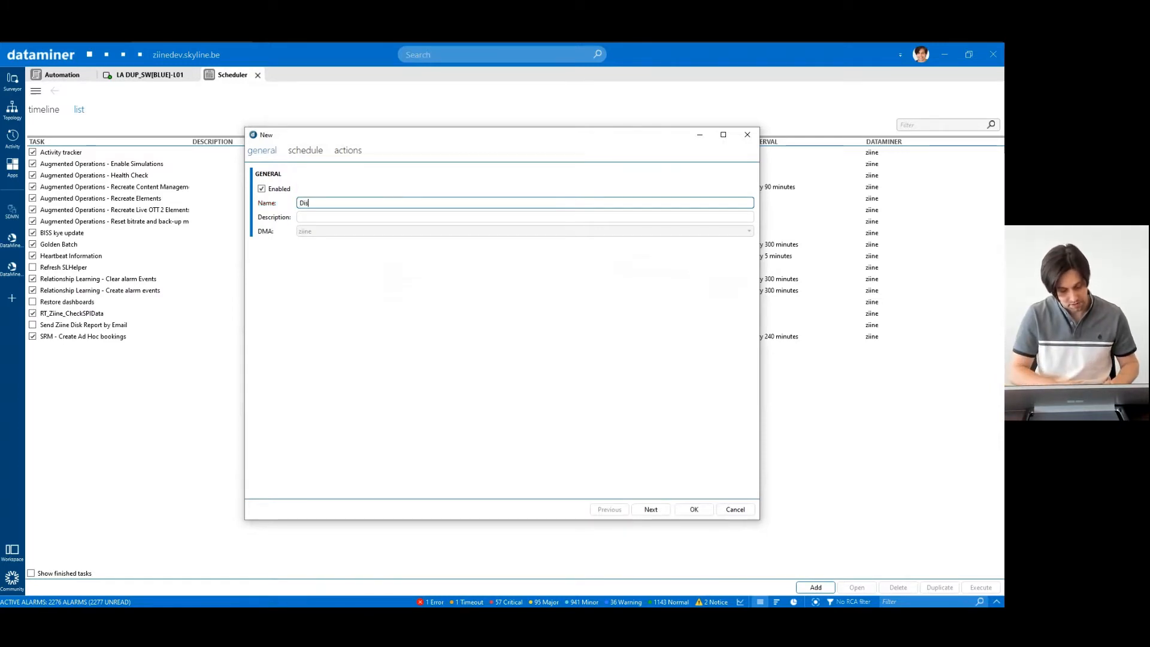
text(able Admin State)
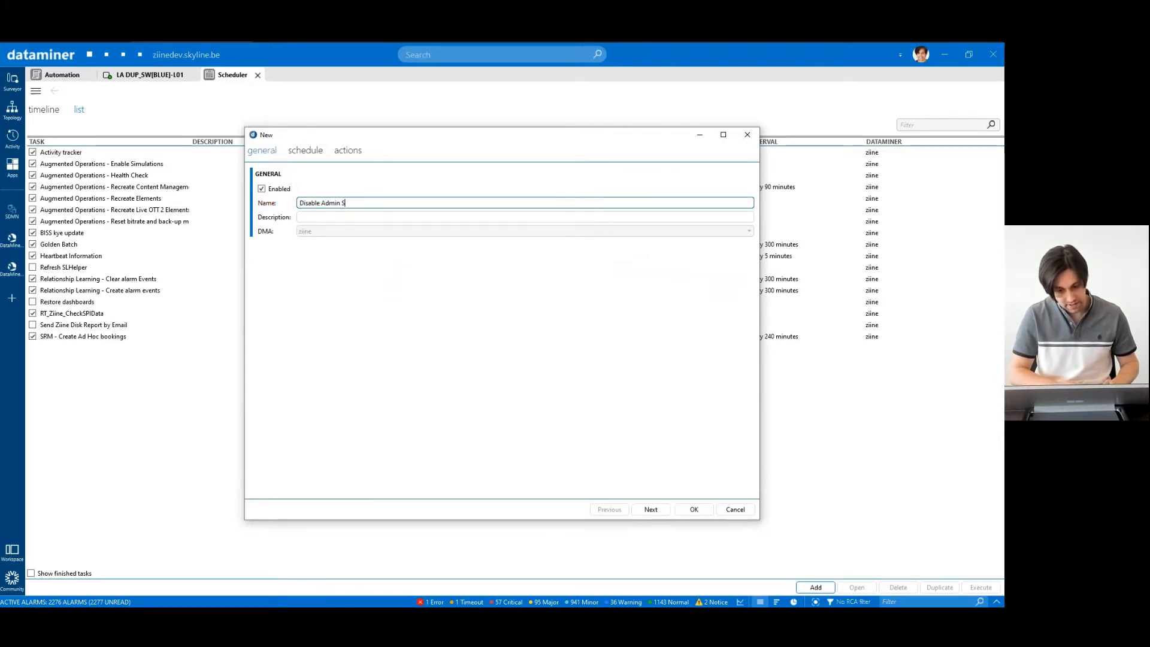
- Schedule the task daily at 19:00:00 from 17/05/2022, with no end date or run-count limit
click(306, 151)
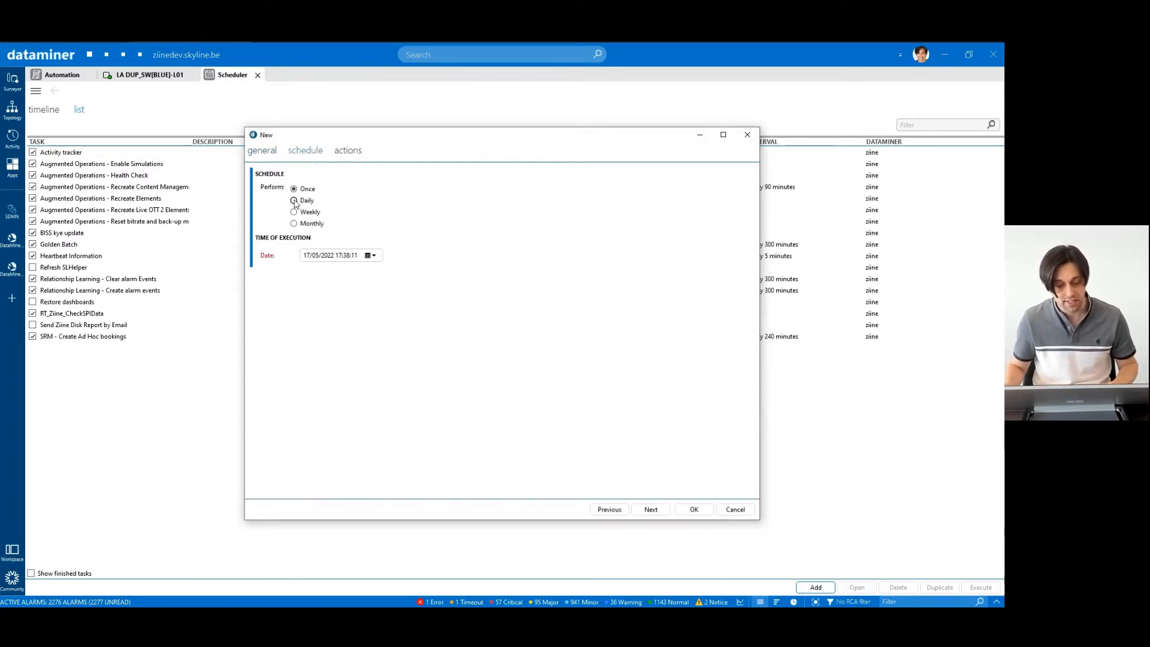
click(293, 200)
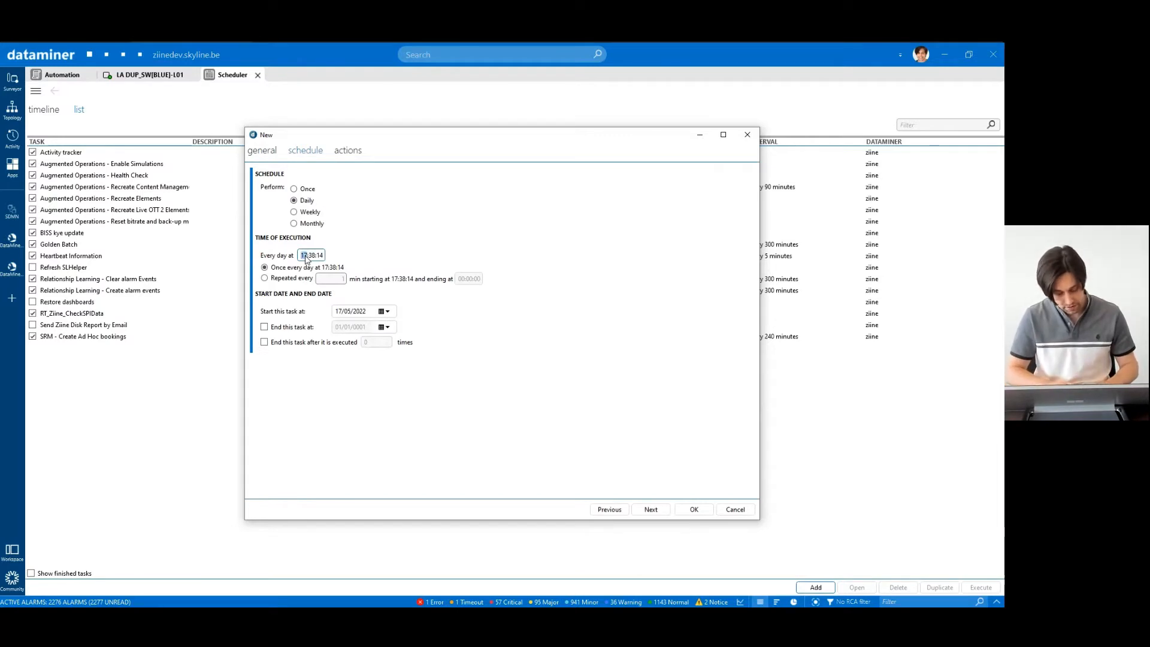
text(19:00:00)
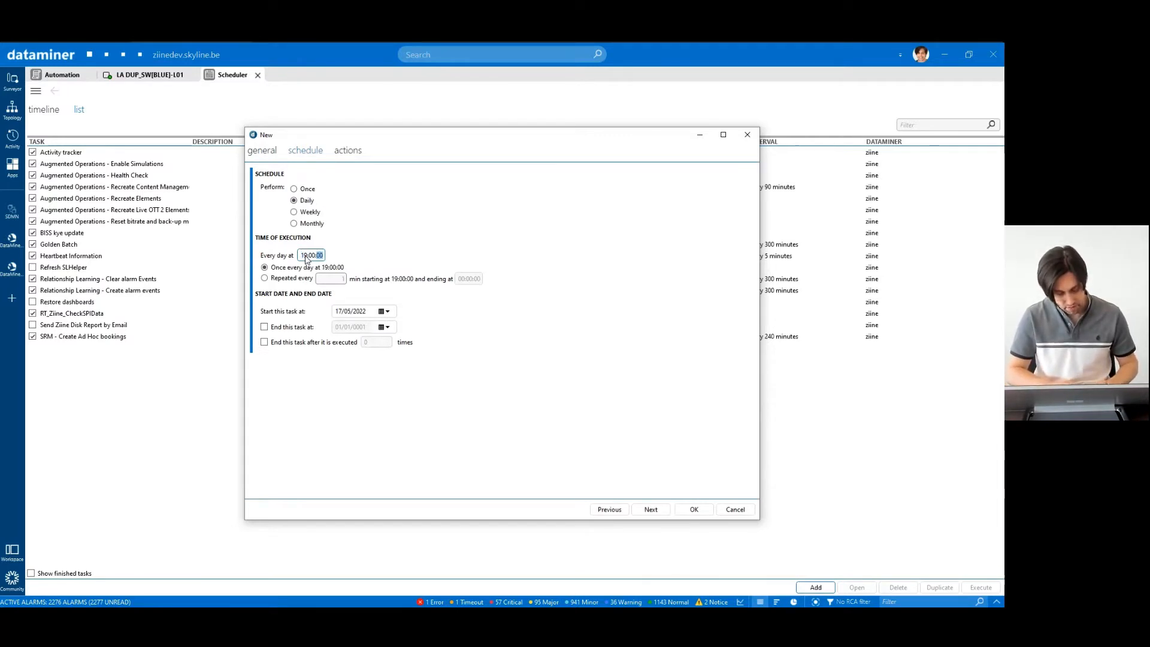
click(381, 249)
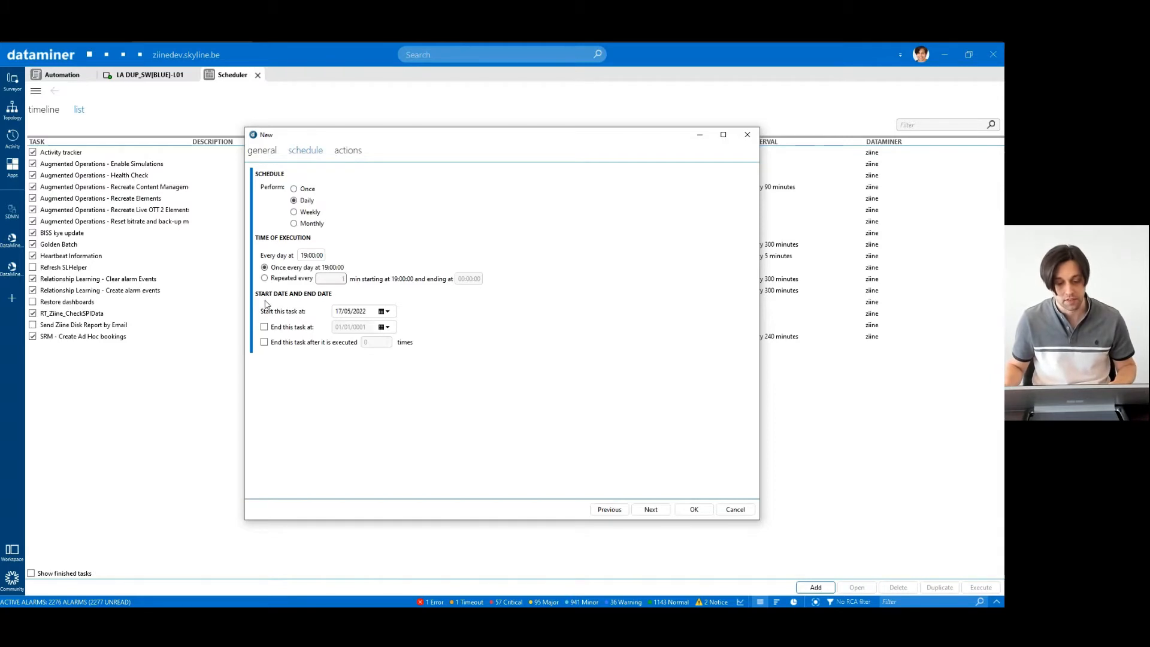
click(264, 326)
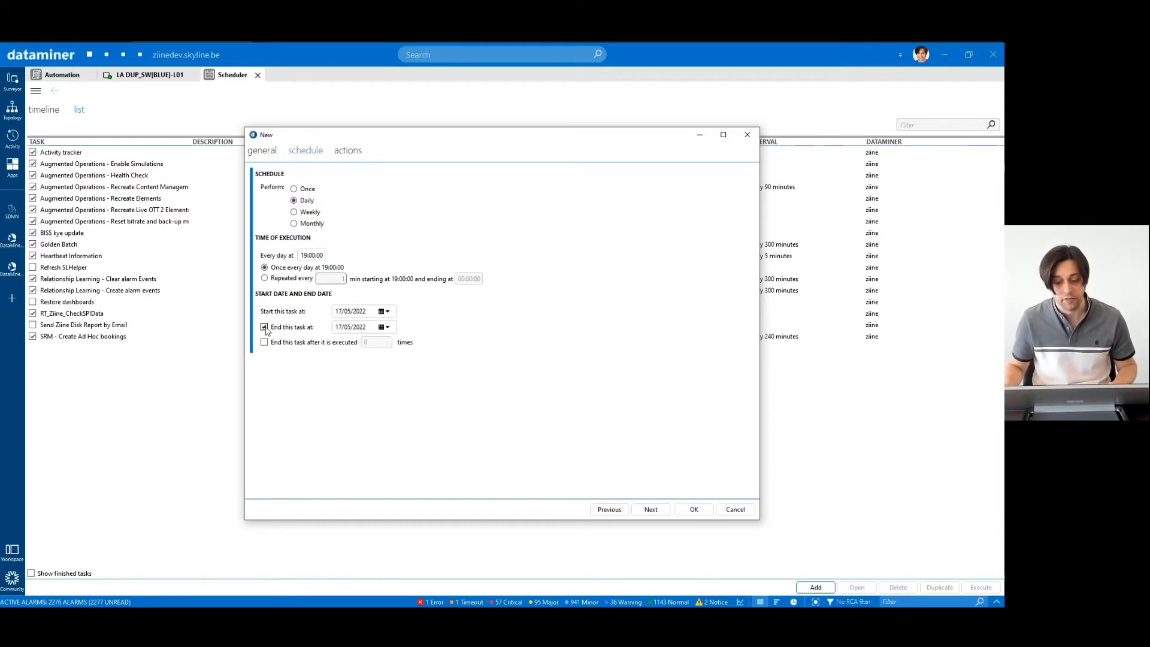
click(264, 327)
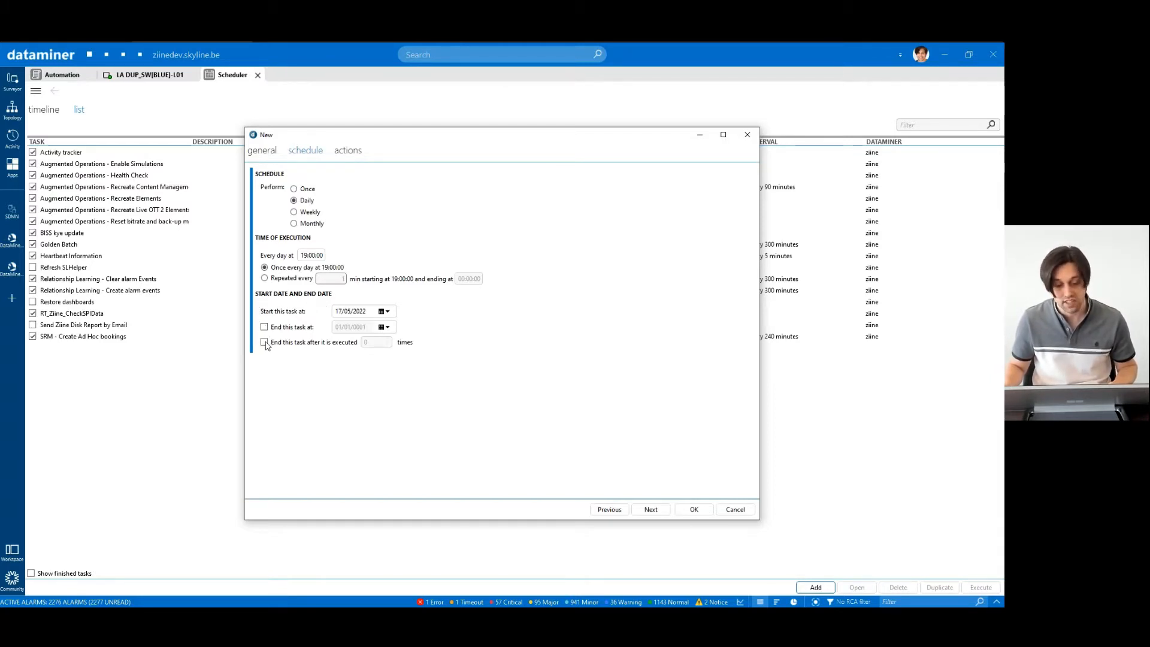
click(264, 342)
click(366, 343)
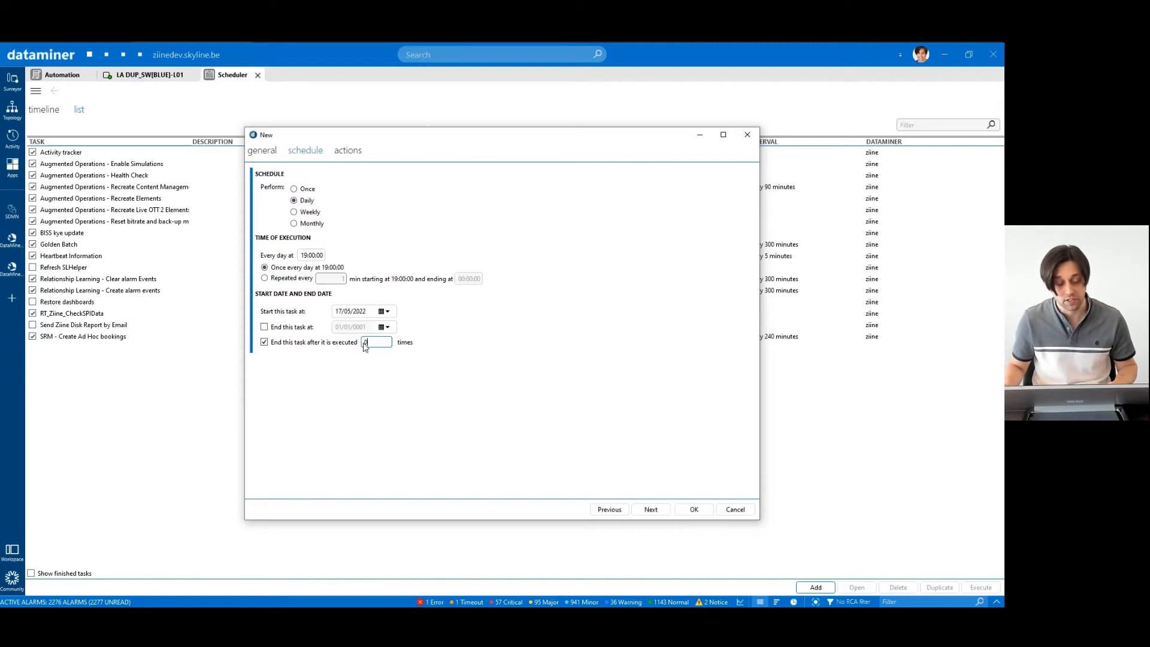
click(264, 342)
click(348, 153)
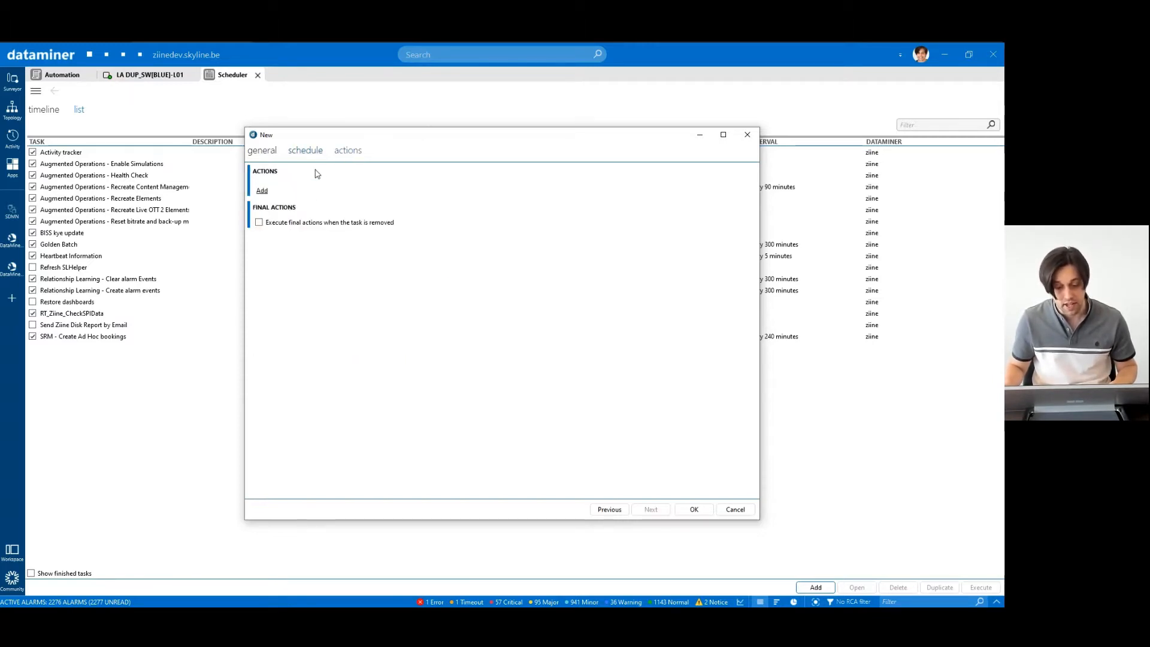
- Add a script action running SetAdminState_DUP_SW_Eth1 with Enabled 'false' and save the task
click(264, 191)
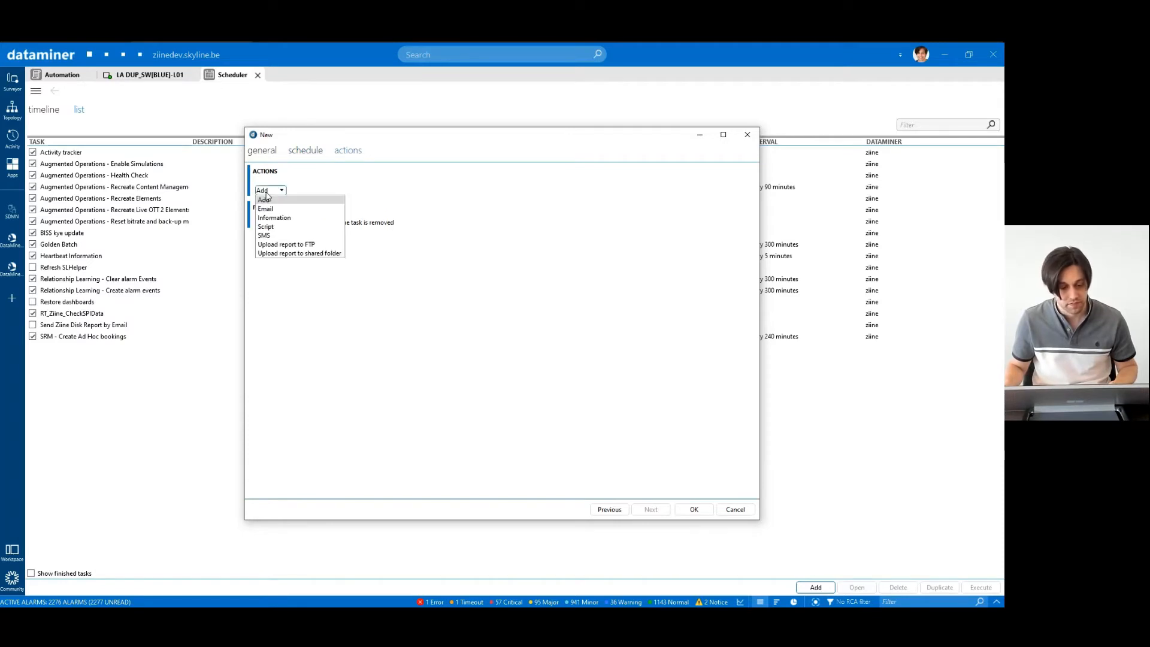
click(266, 227)
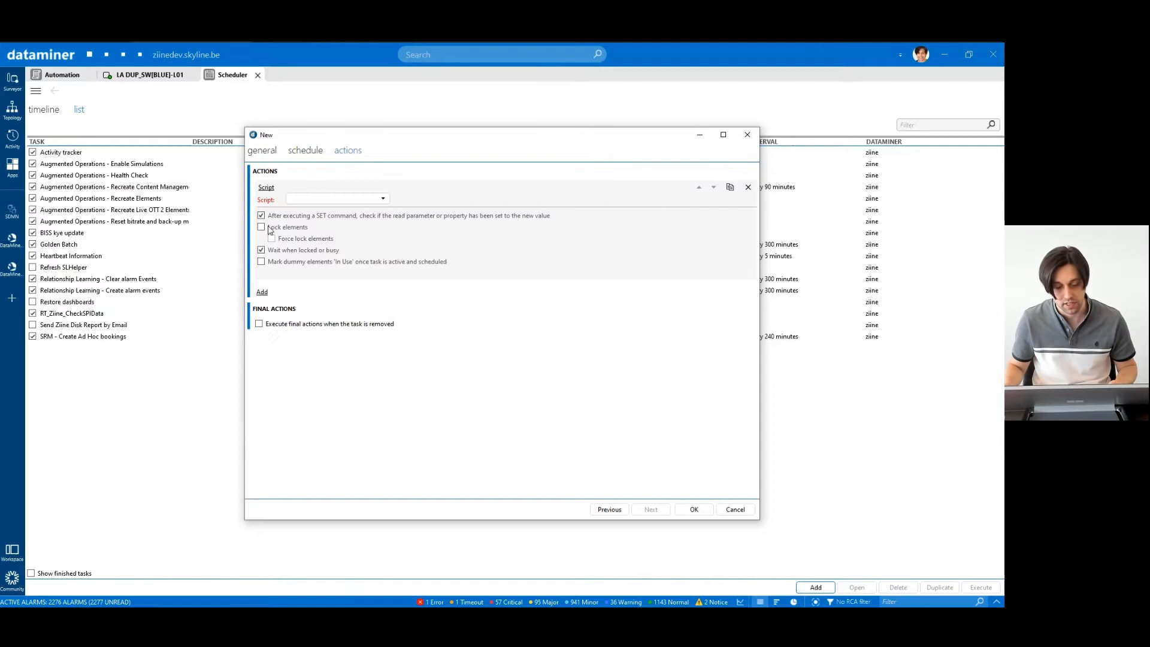
click(328, 199)
text(admin)
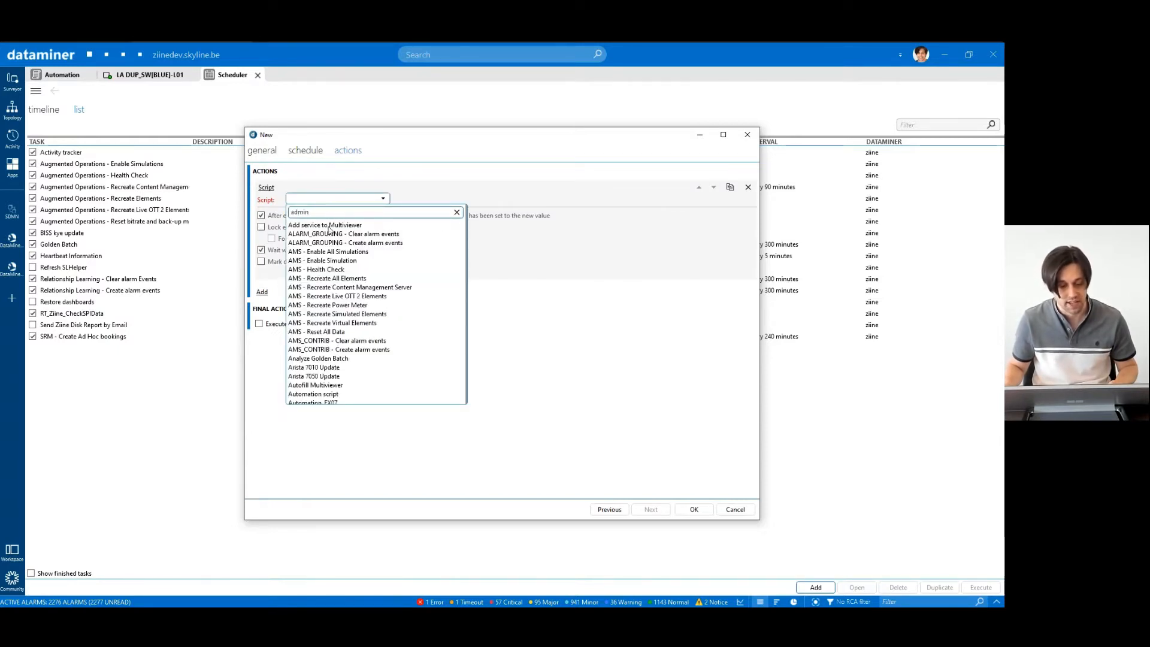
click(327, 227)
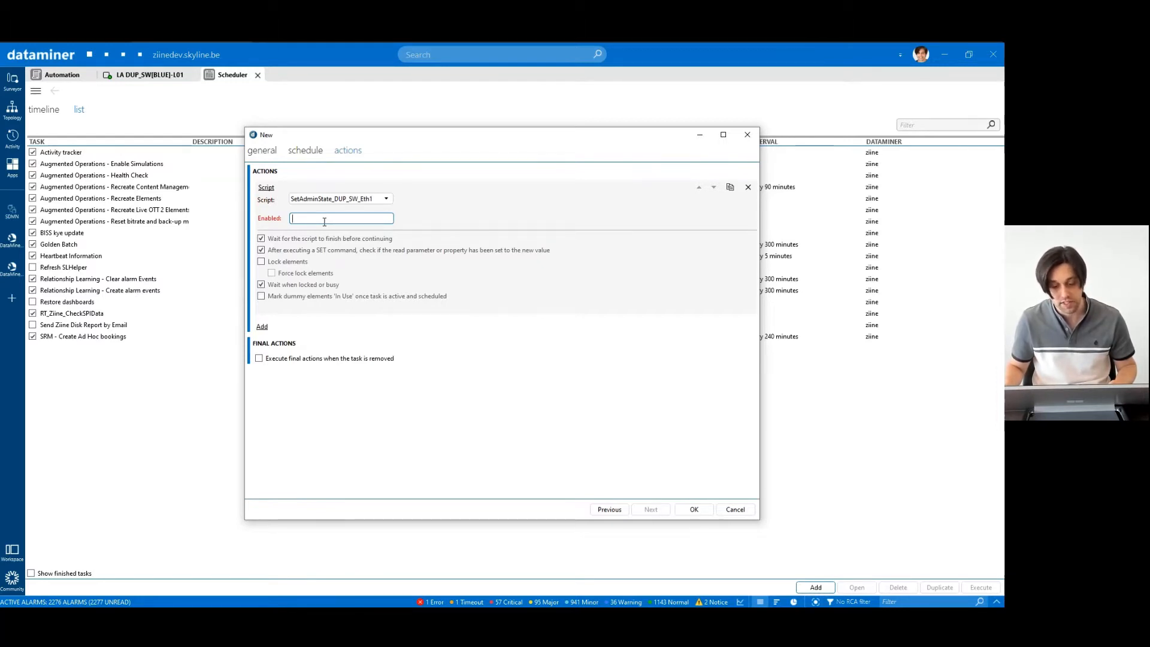
text(f)
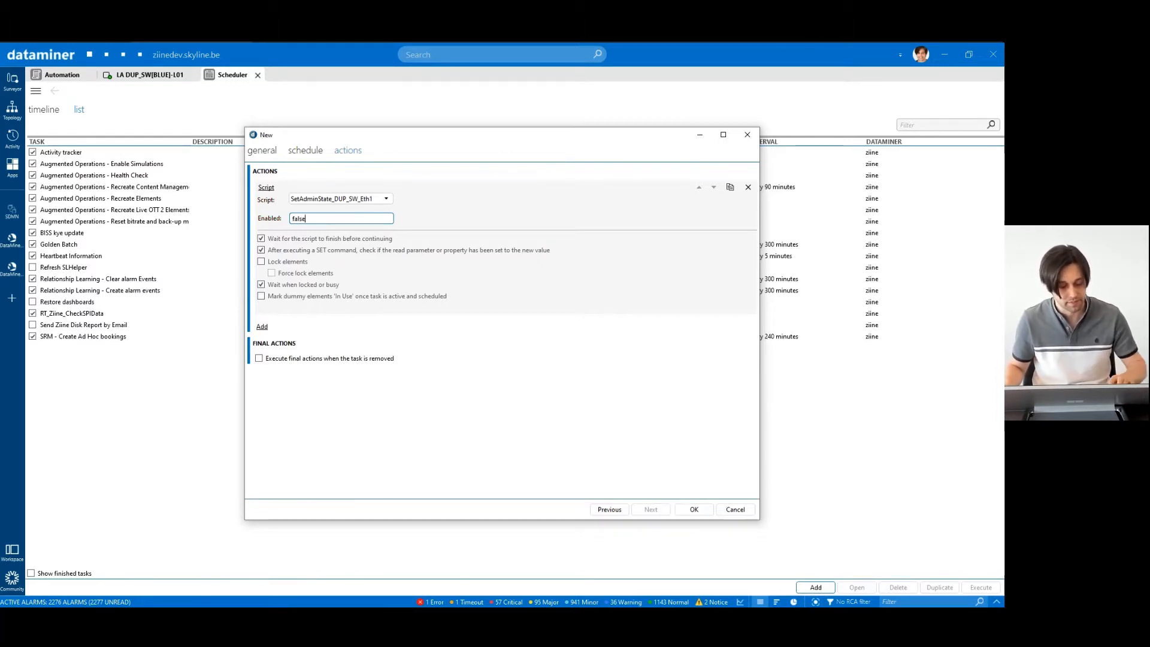
text(alse)
click(690, 508)
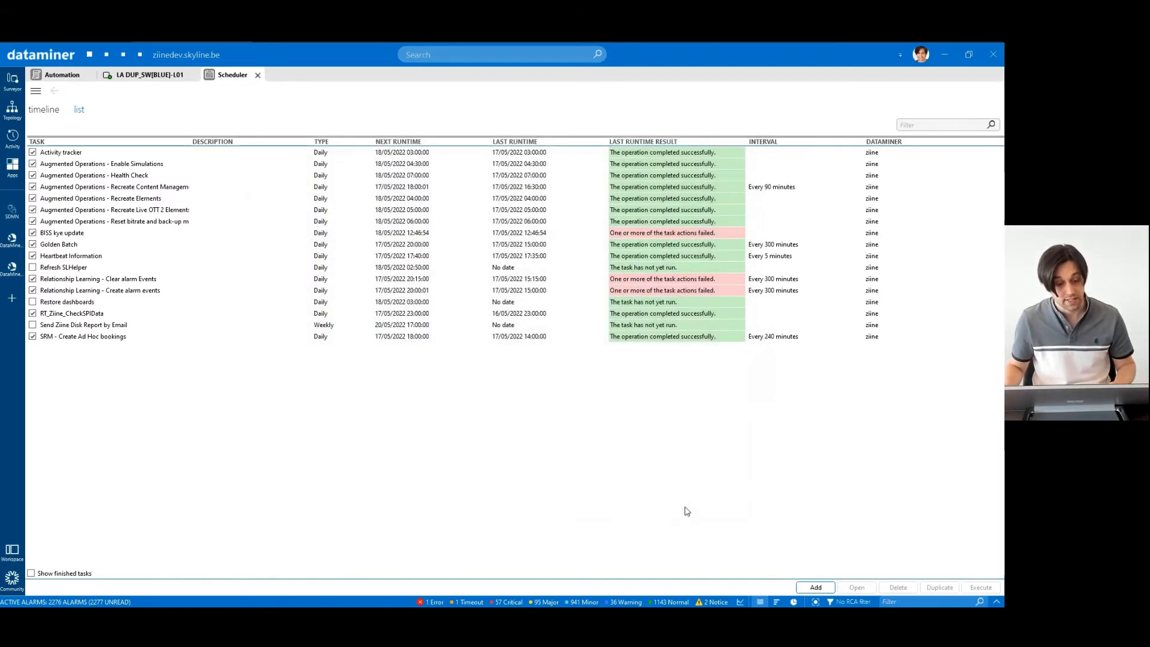
- Execute Disable Admin State and confirm Ethernet1/ shows Admin State Down on LA DUP_SW[BLUE]-L01
click(161, 74)
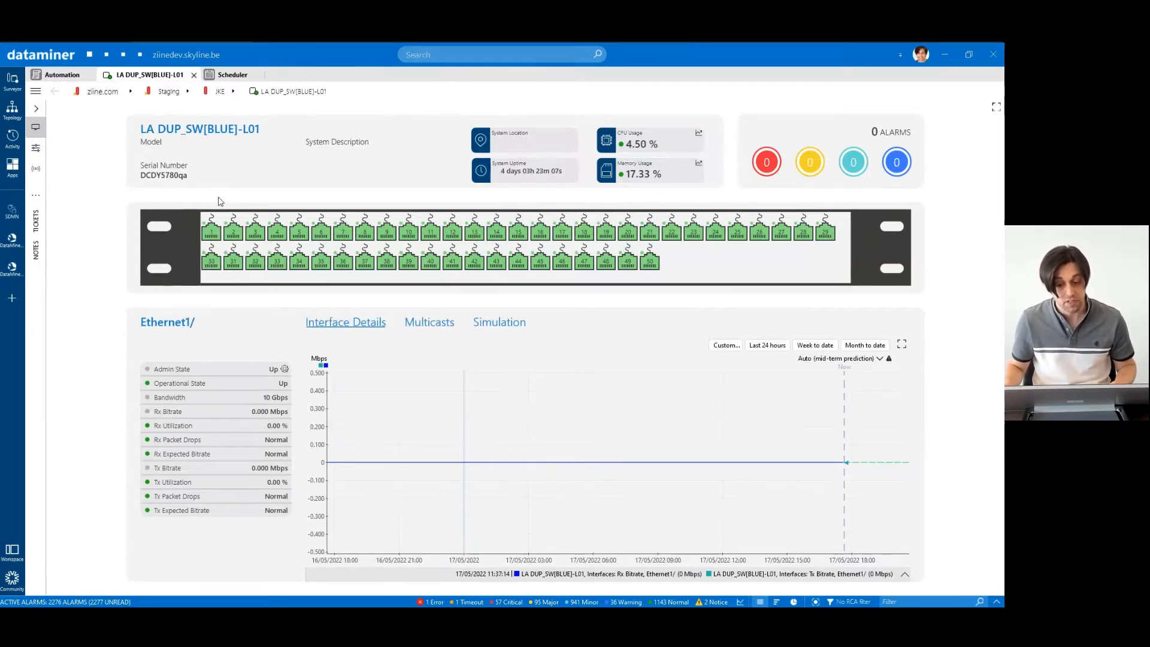
click(227, 76)
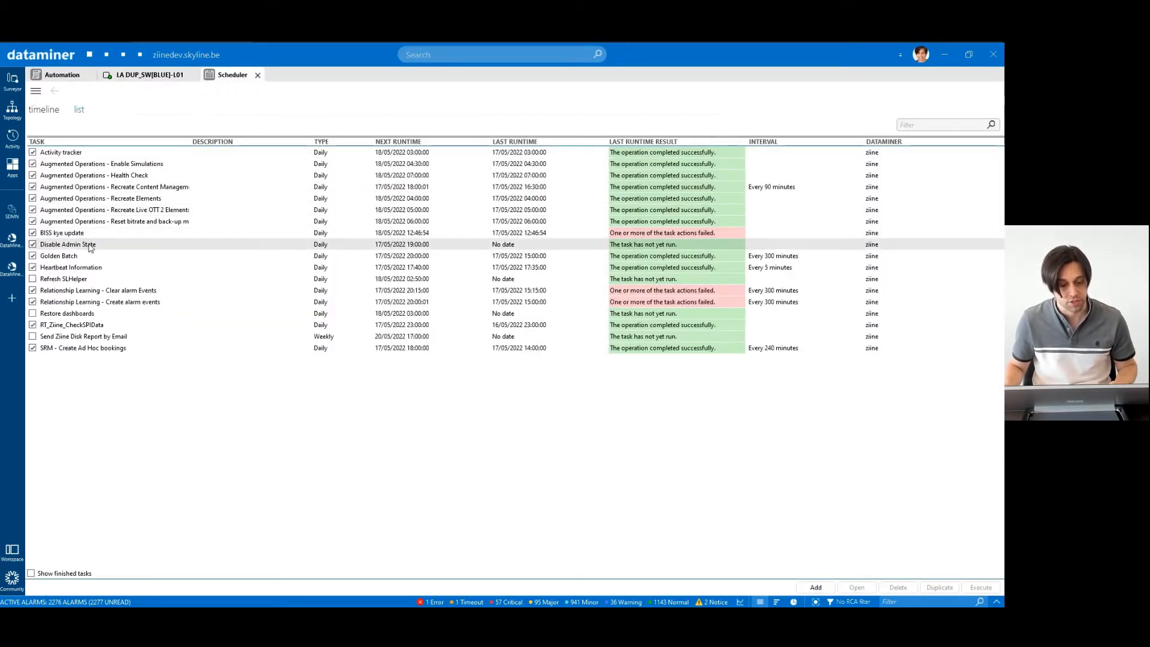
click(980, 586)
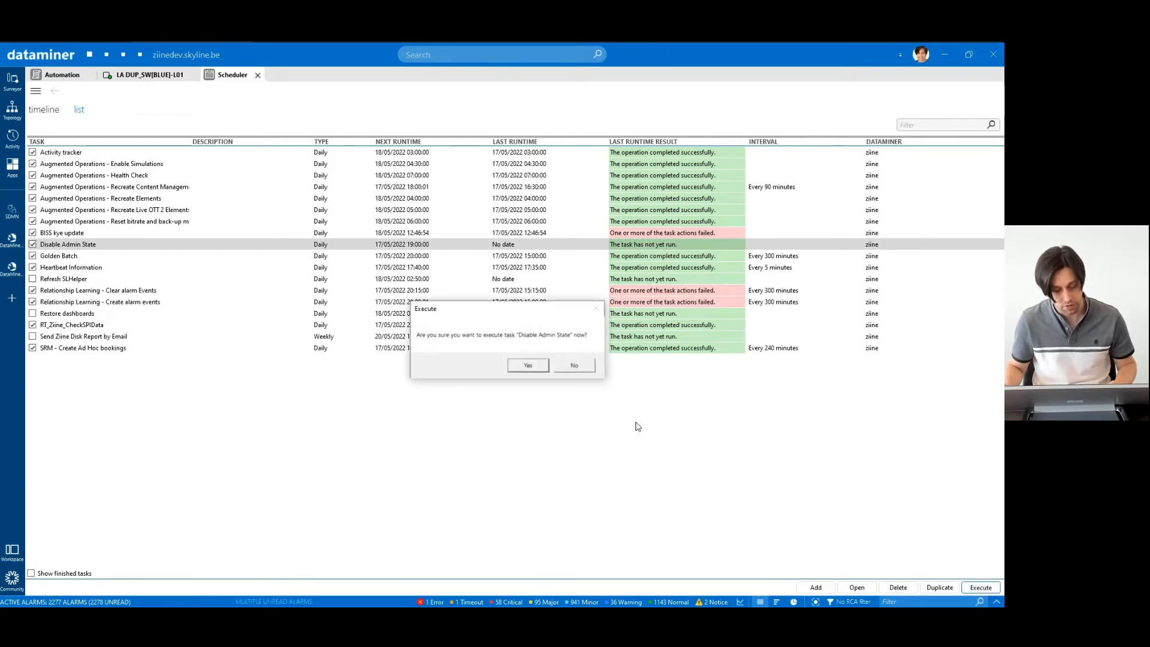
click(528, 365)
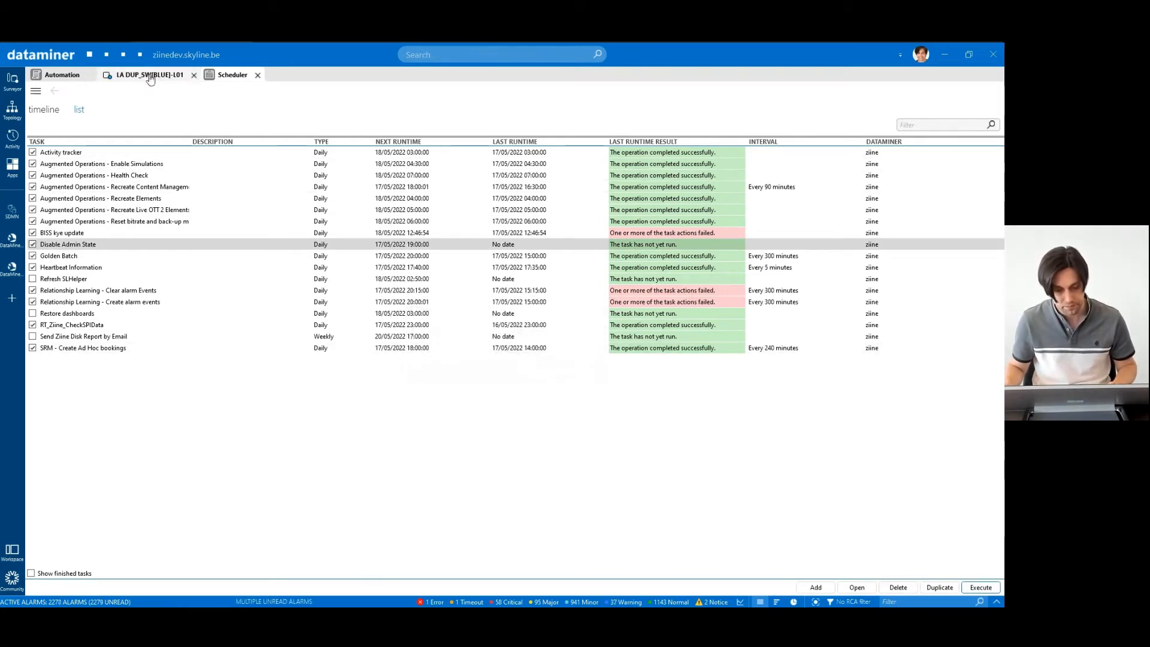
click(149, 75)
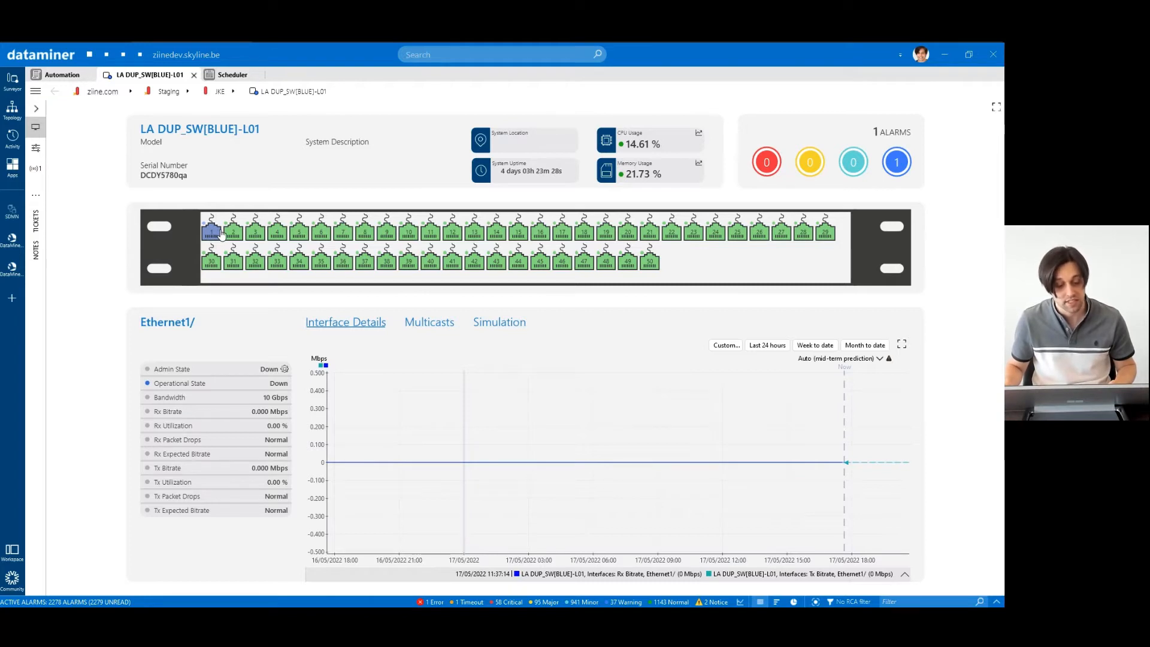
click(232, 78)
- Change the task's action to the SetAdminState script on dummy LA DUP_SW[BLUE]-L01 with Enabled 'false'
double_click(141, 245)
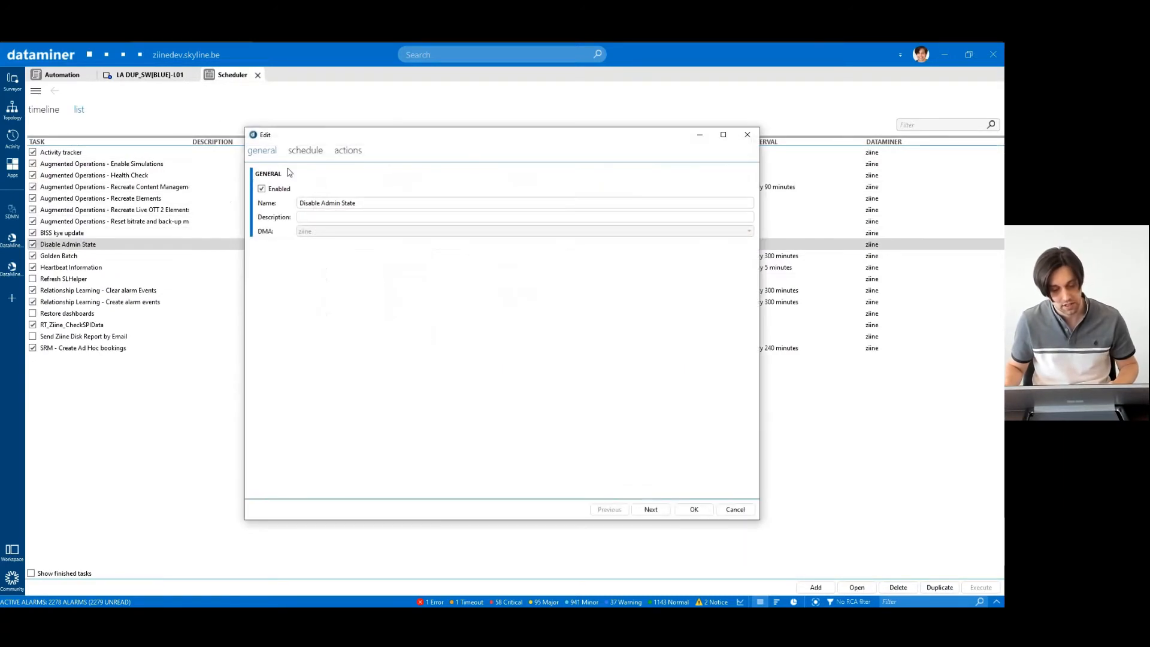
click(346, 151)
click(318, 200)
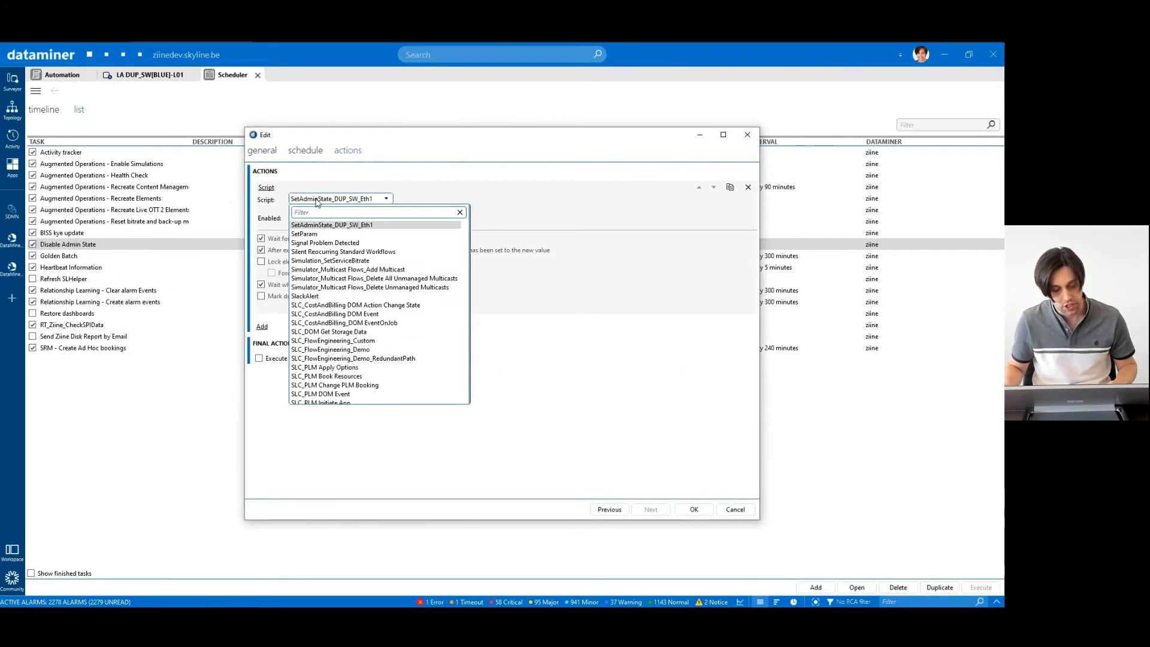
text(admin)
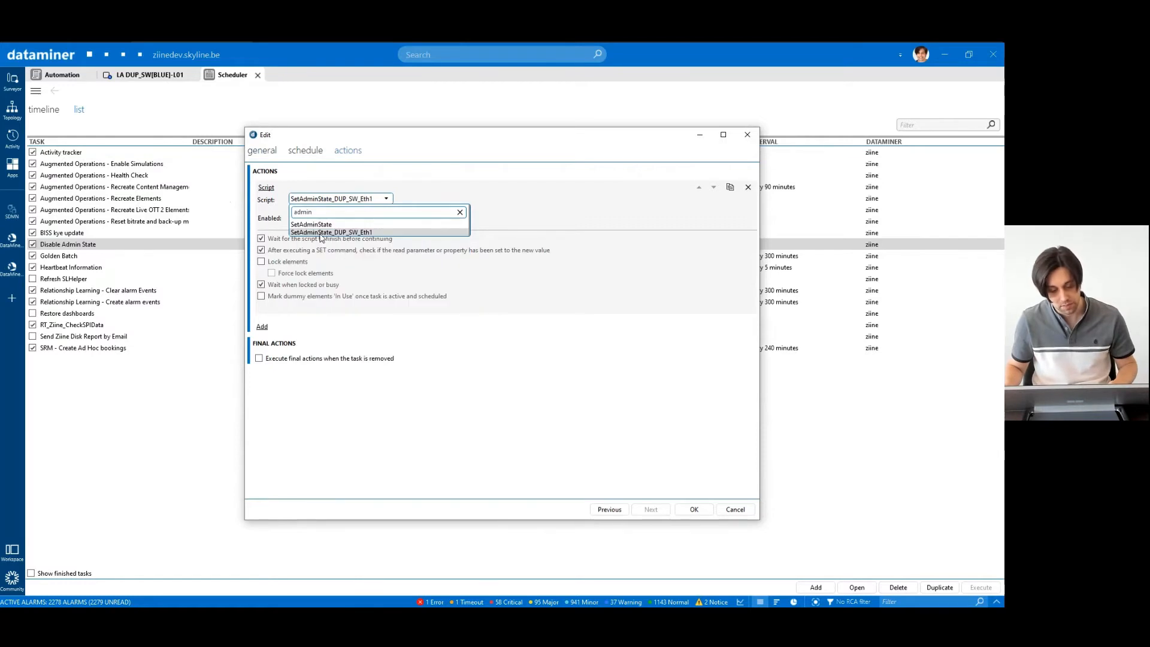
click(323, 225)
click(324, 218)
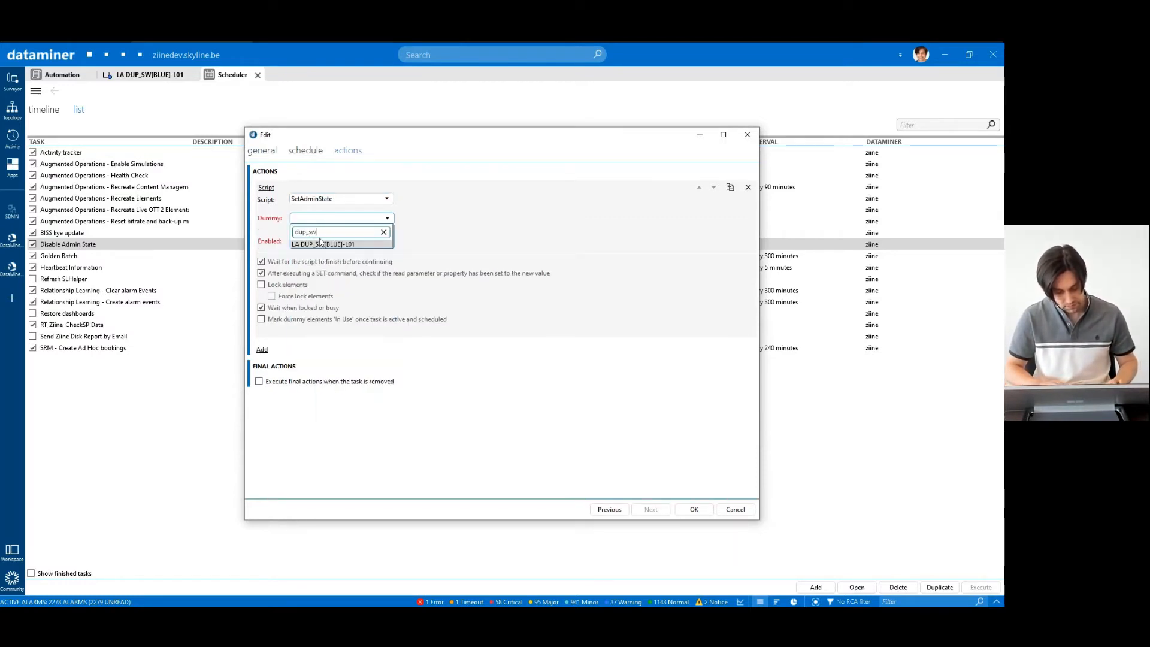
click(315, 241)
text(fa)
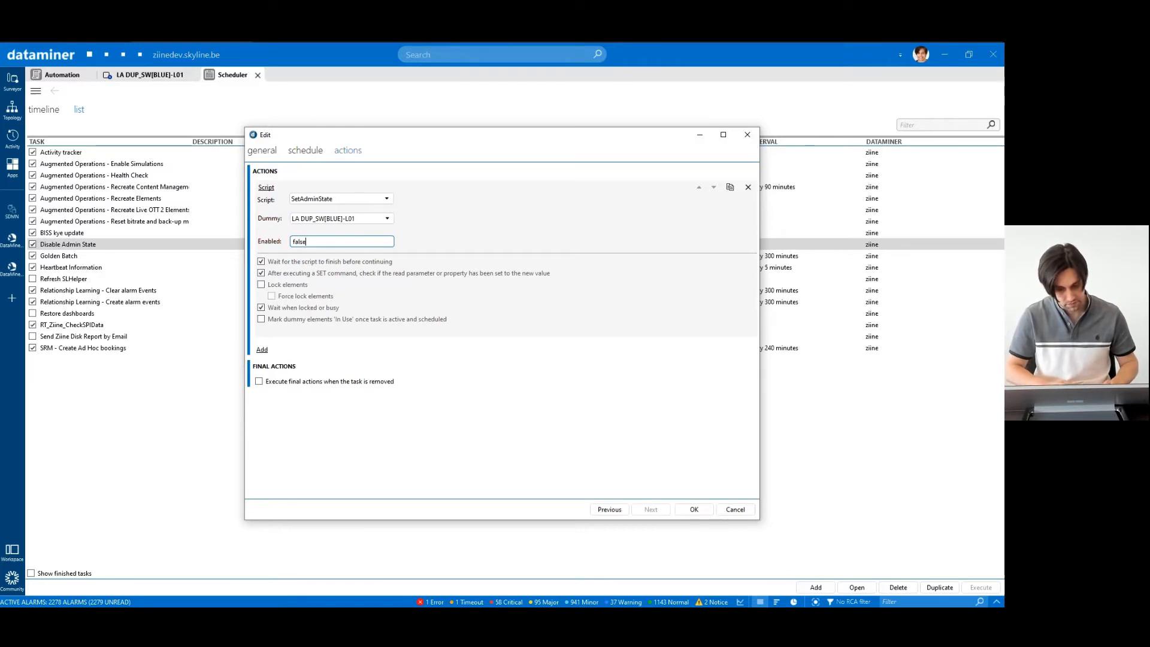
text(lse)
click(694, 509)
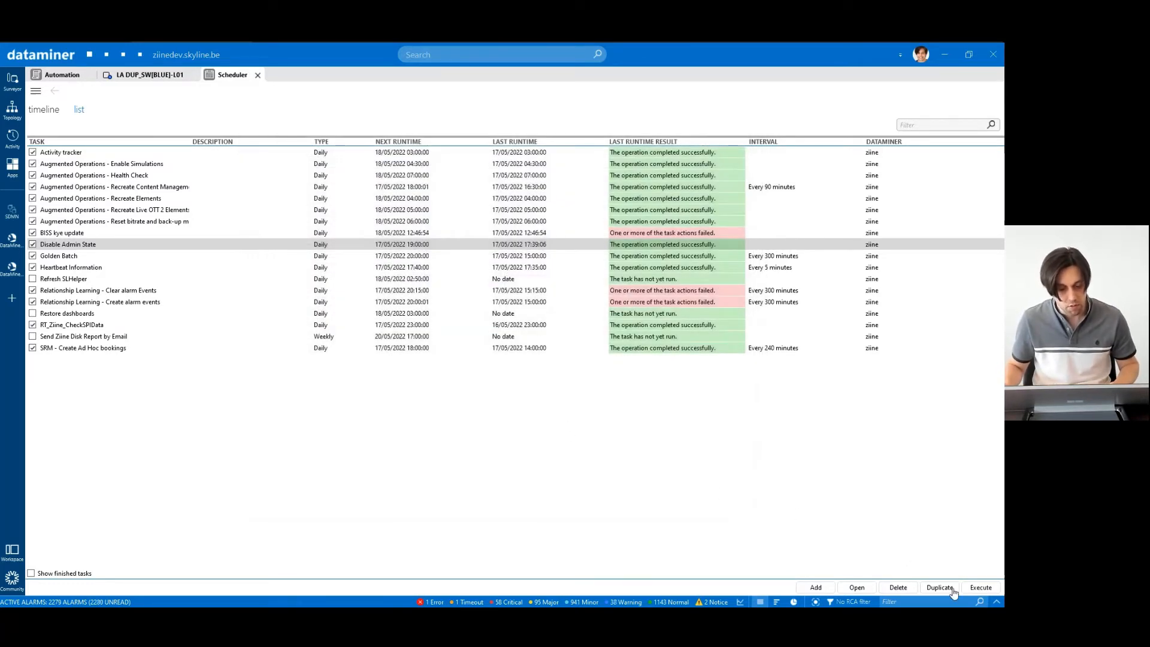
- Execute the edited Disable Admin State task and view the LA DUP_SW[BLUE]-L01 card
click(977, 588)
click(531, 366)
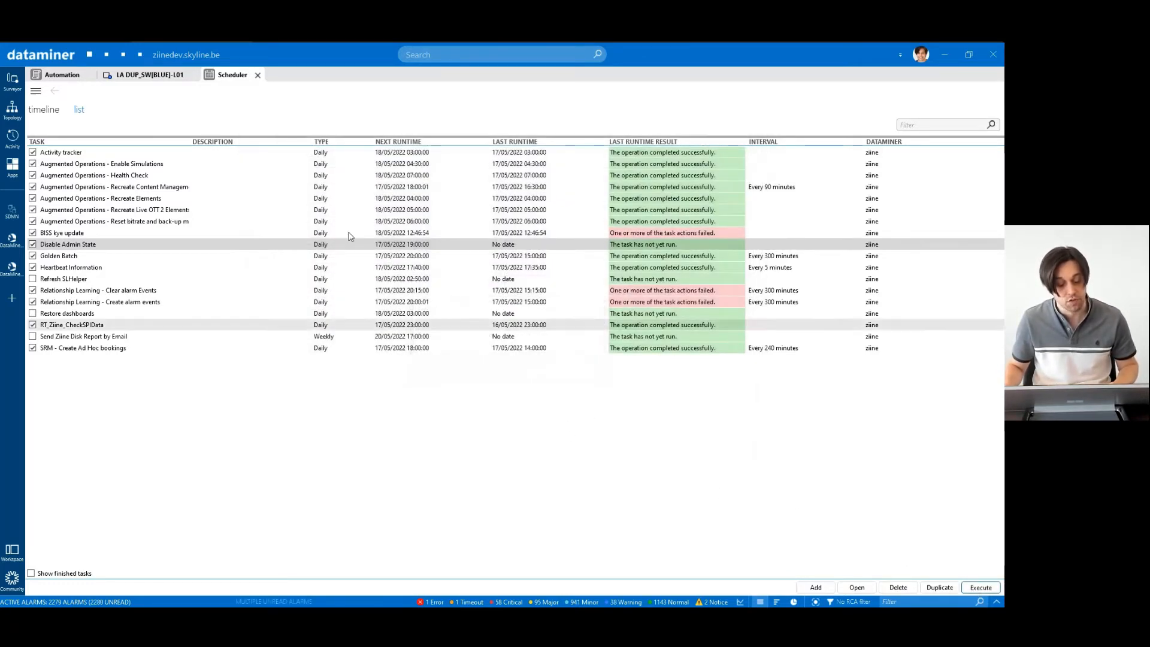
click(152, 77)
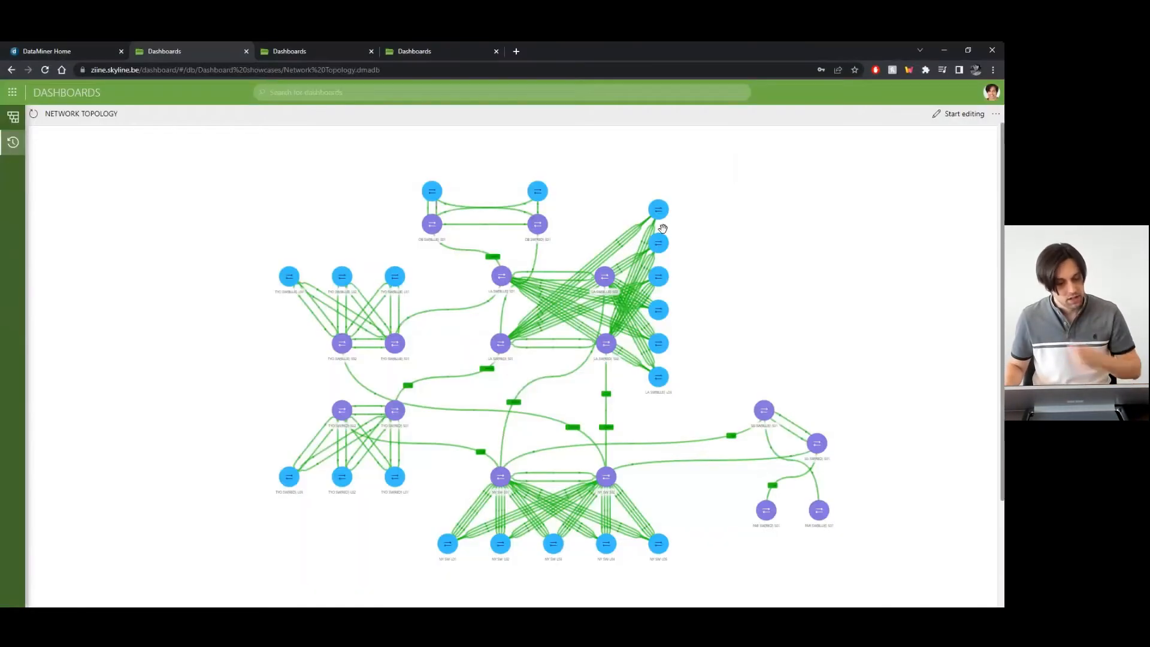
- Show the Disks dashboard in the browser
click(321, 52)
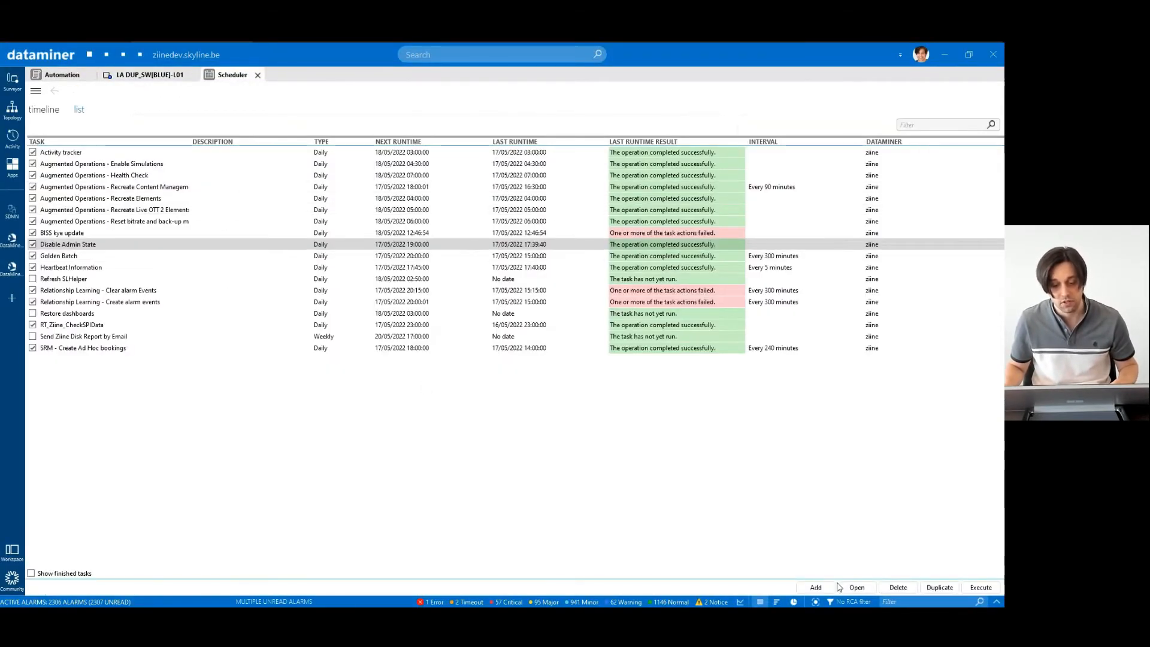
- Create a task named 'report' that runs weekly on Saturday at 17:00:00
click(815, 586)
text(report)
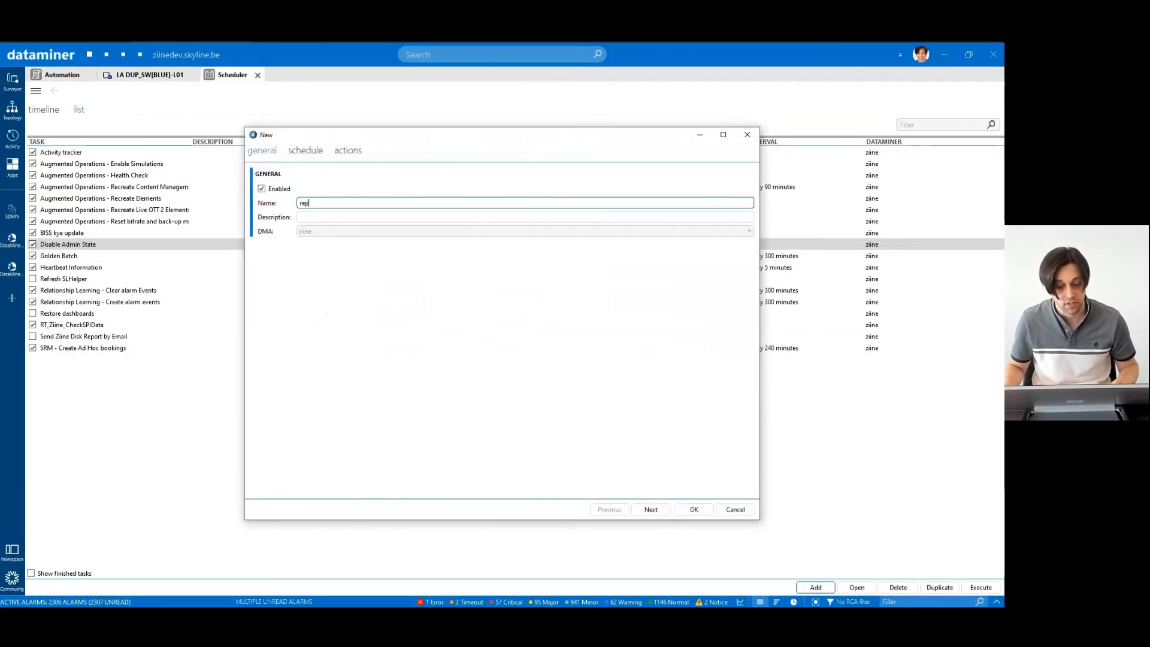
click(316, 150)
click(302, 211)
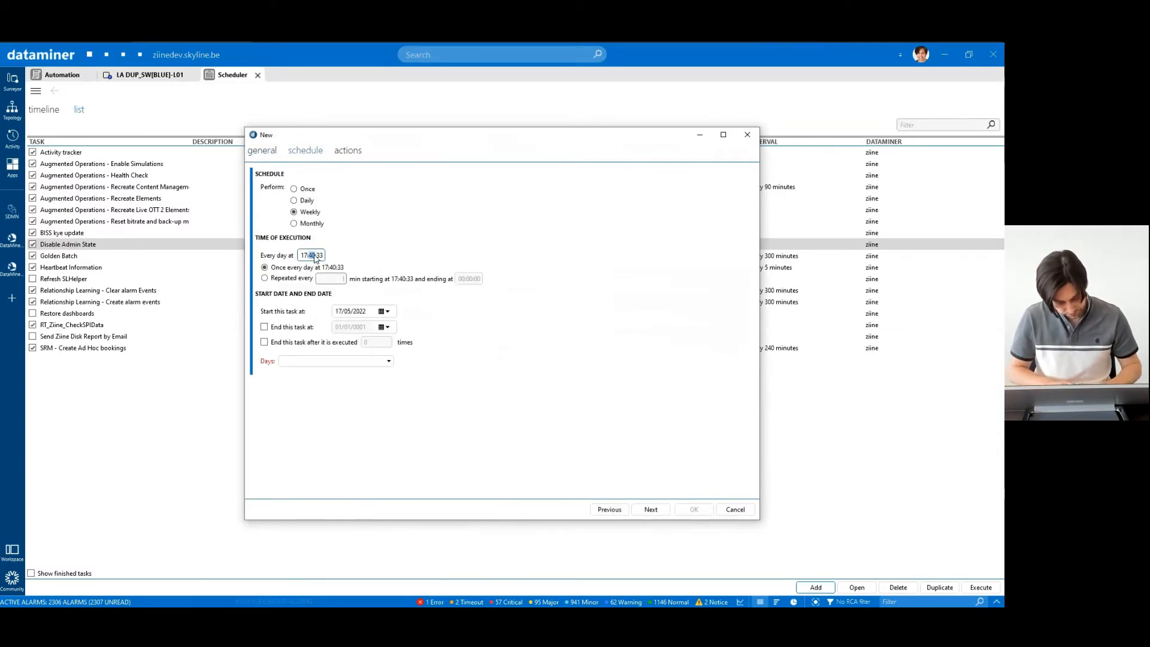
text(00)
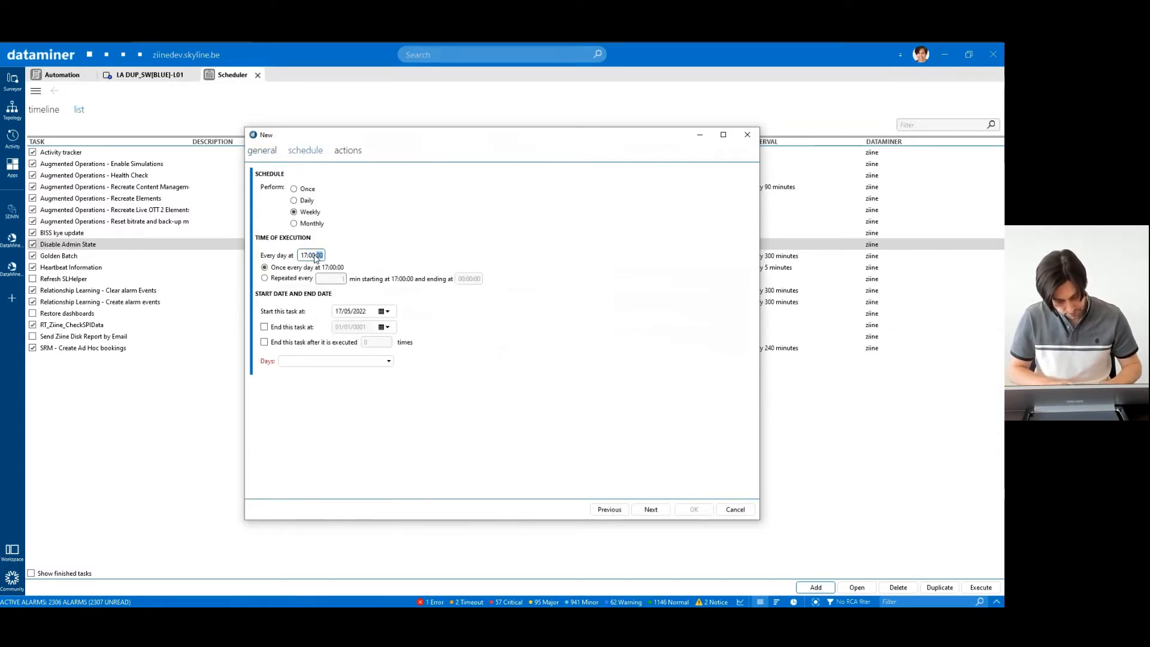
click(389, 361)
click(351, 388)
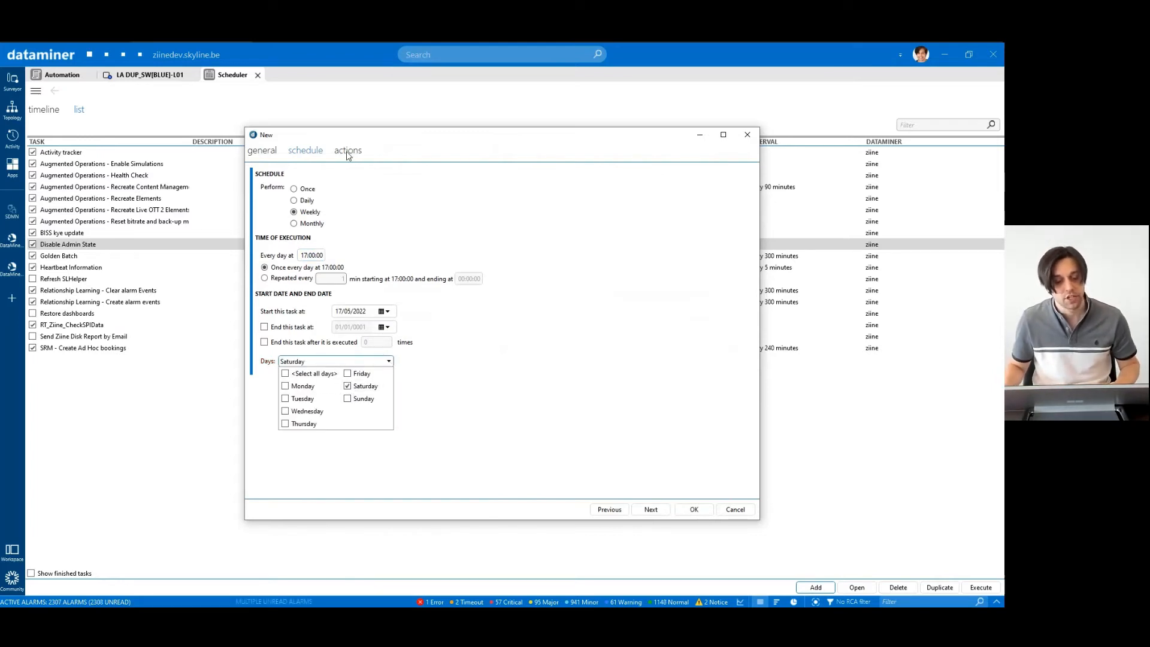
click(347, 150)
click(263, 192)
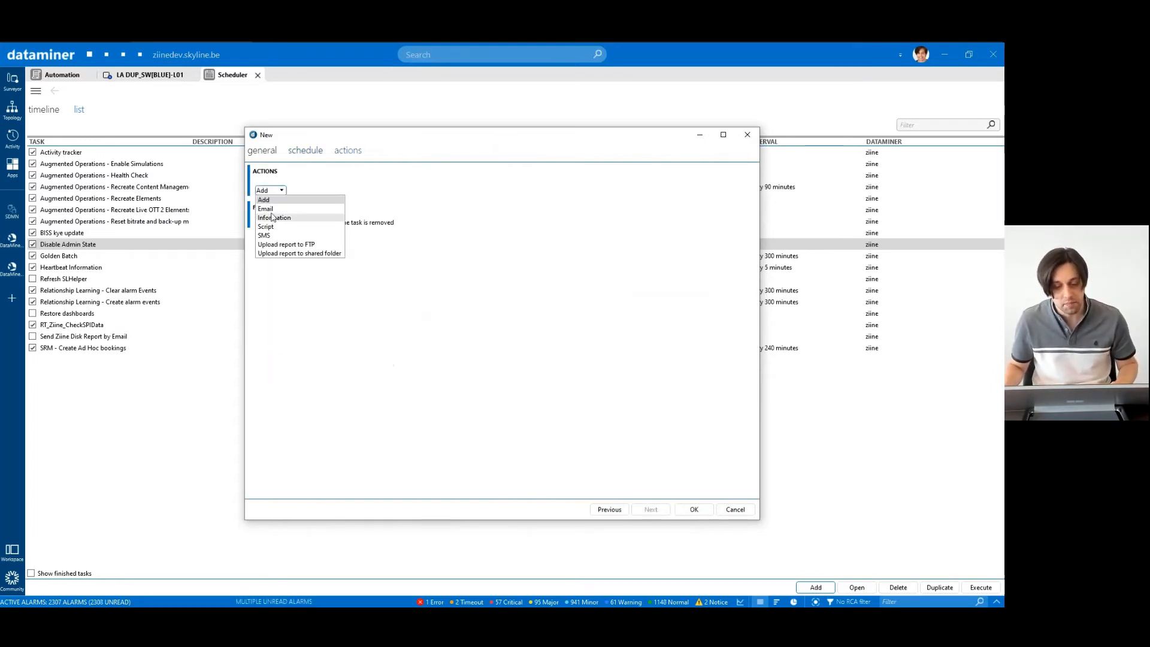
- Add an e-mail action to the recipient, including the Dashboard showcases/Disks dashboard as a report
click(272, 214)
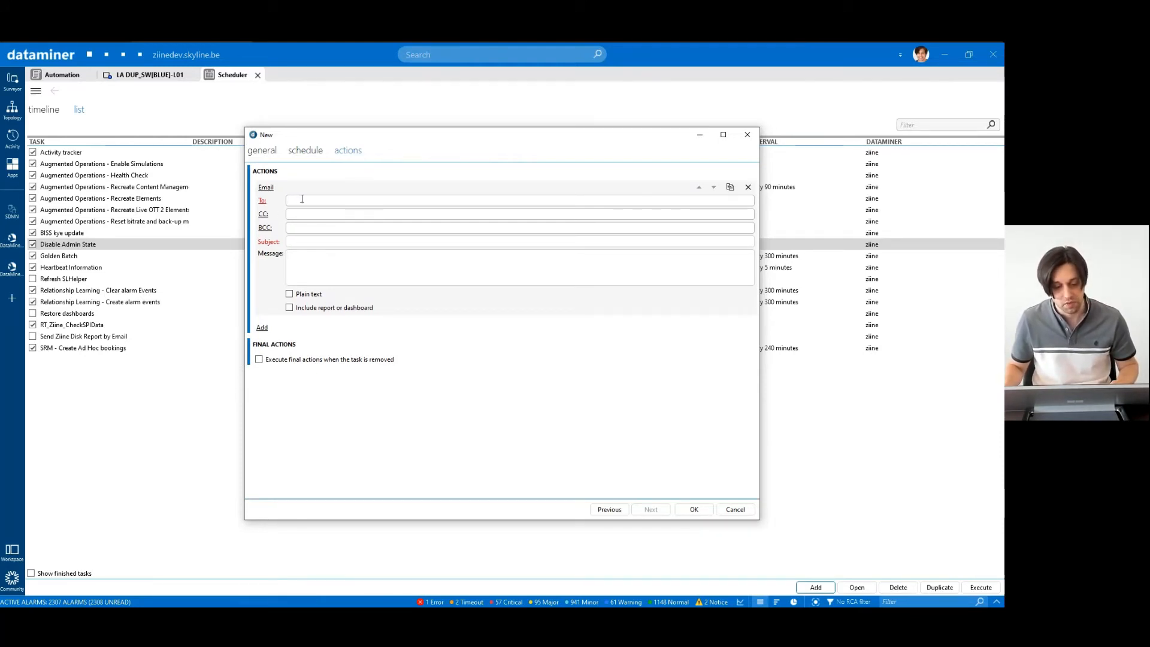
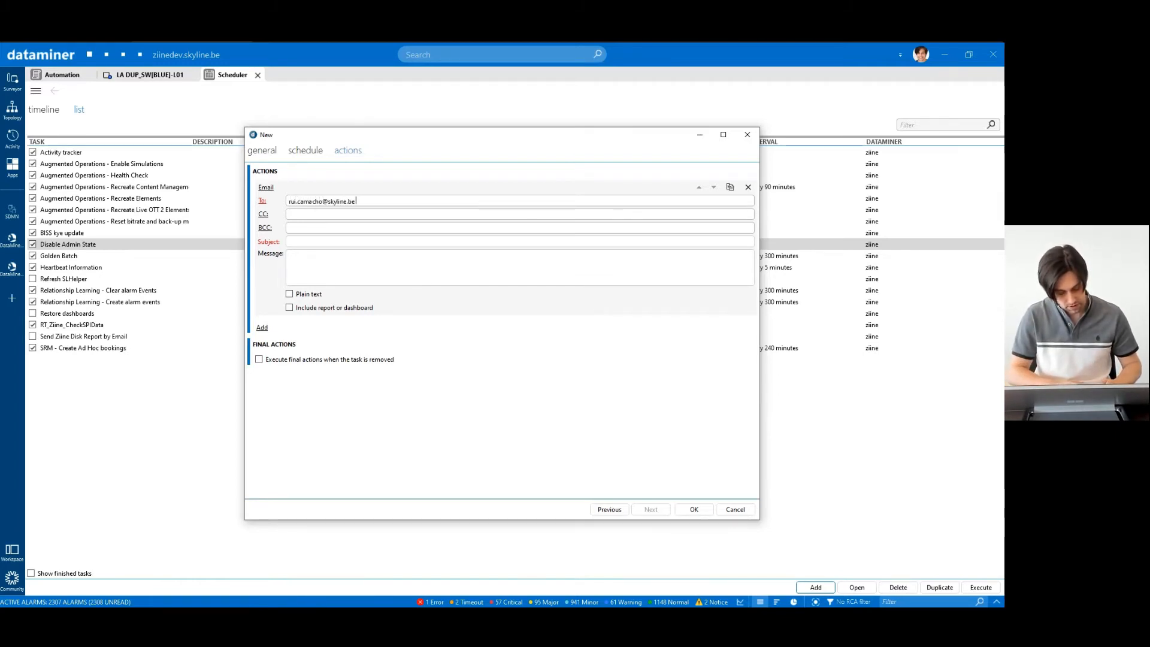
click(310, 240)
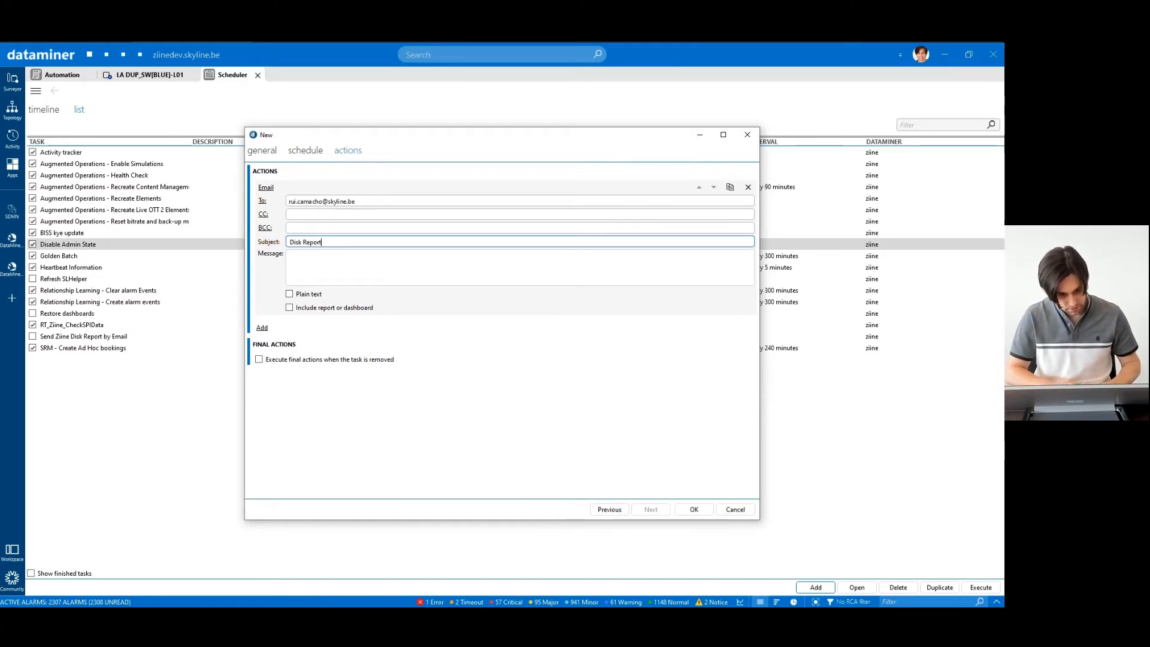
click(290, 307)
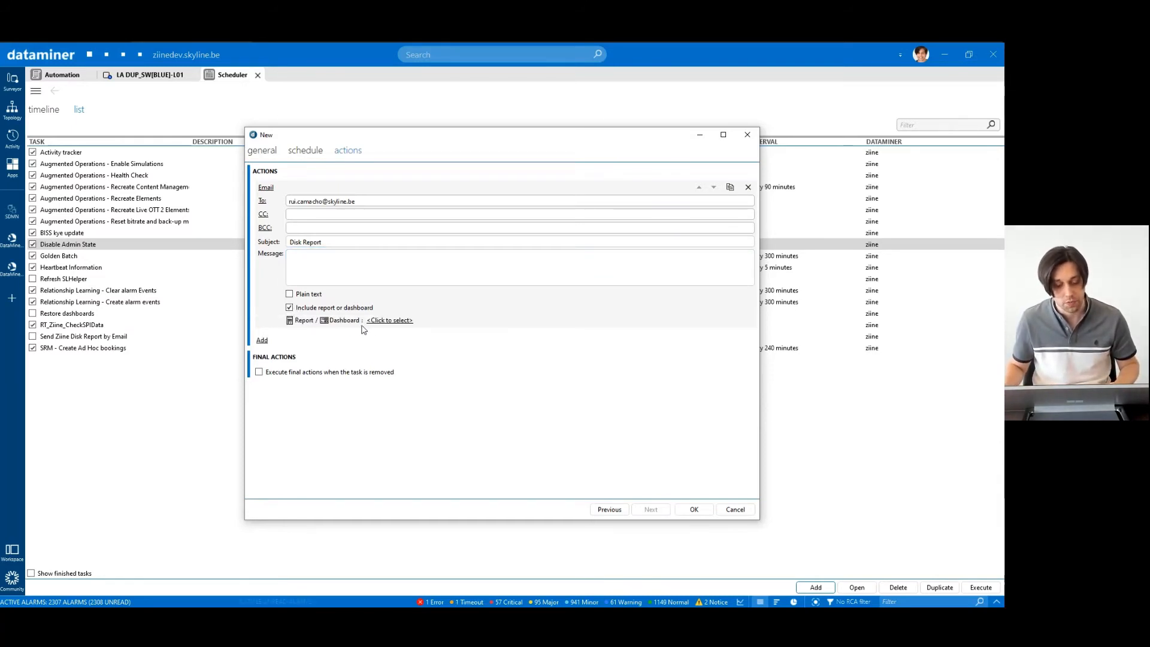
click(390, 321)
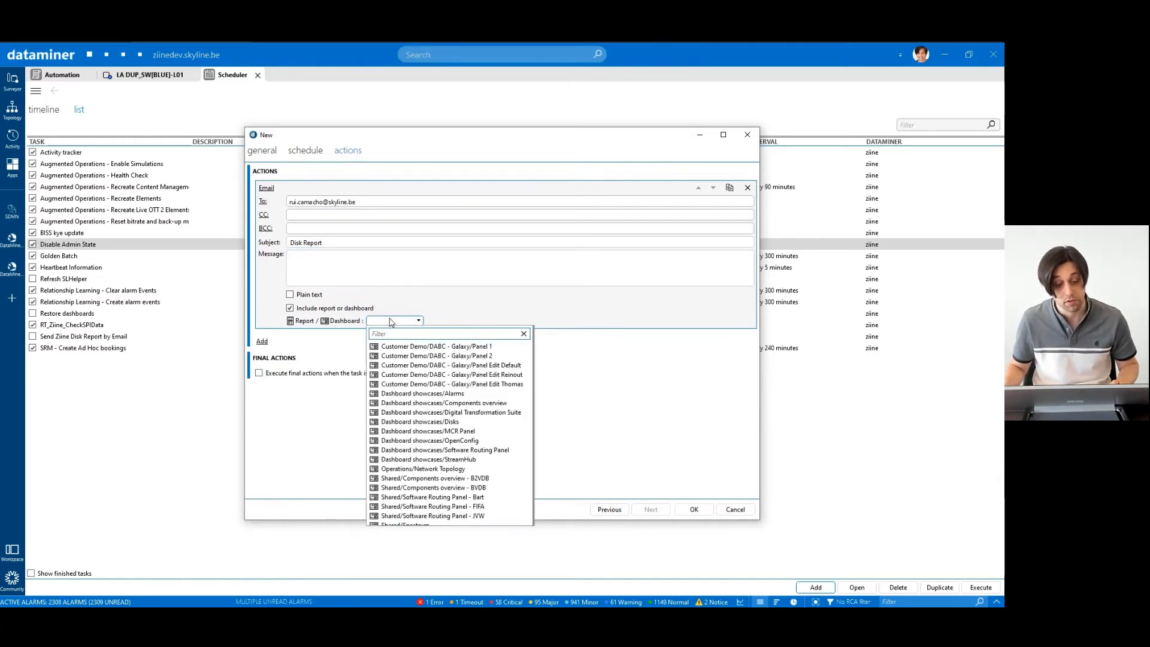
text(disks)
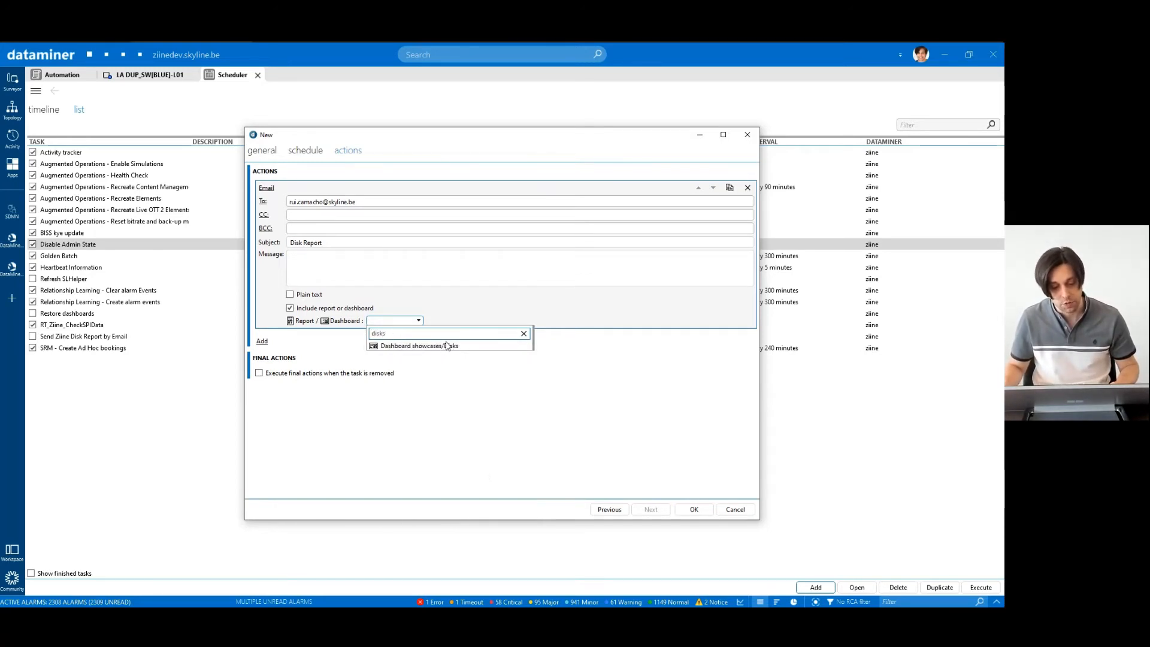
click(412, 346)
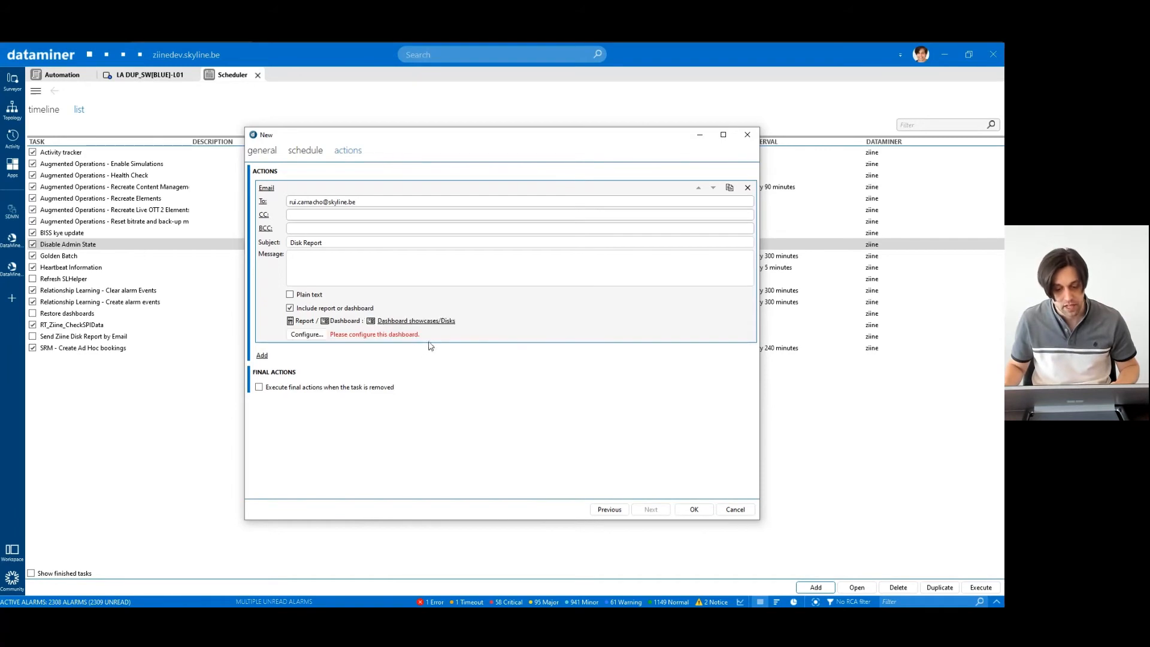
- Confirm the Disks configuration, save the task, and open Report.pdf from the Disk Report e-mail
click(307, 334)
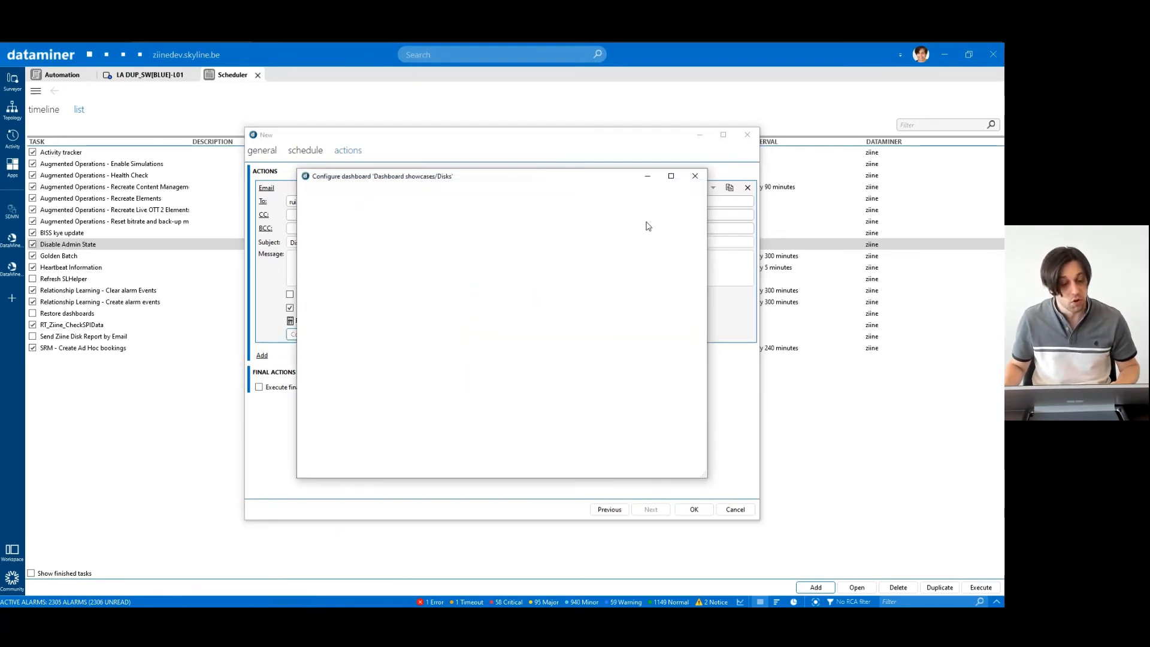
click(659, 253)
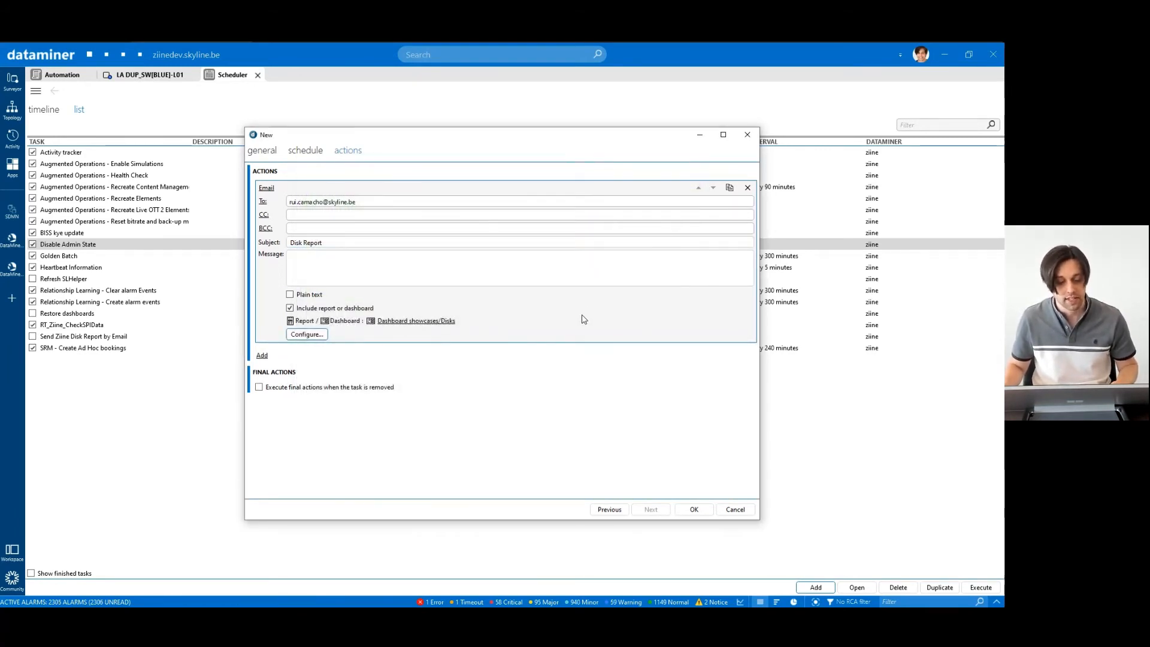
click(694, 509)
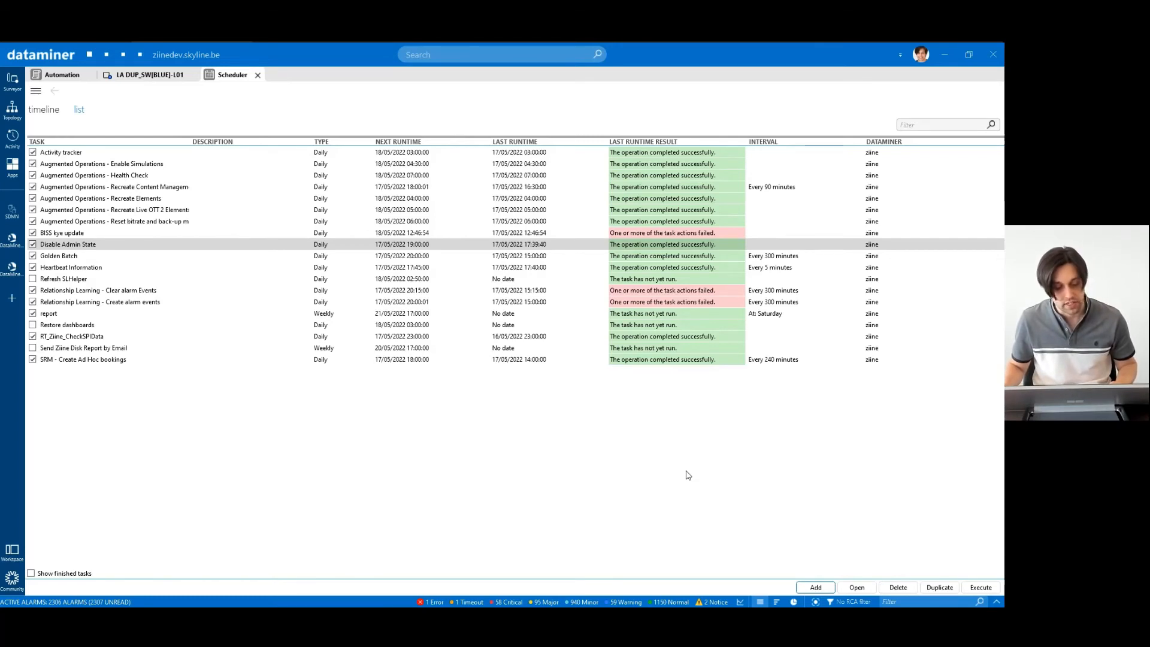
drag(1003, 148, 563, 148)
double_click(443, 269)
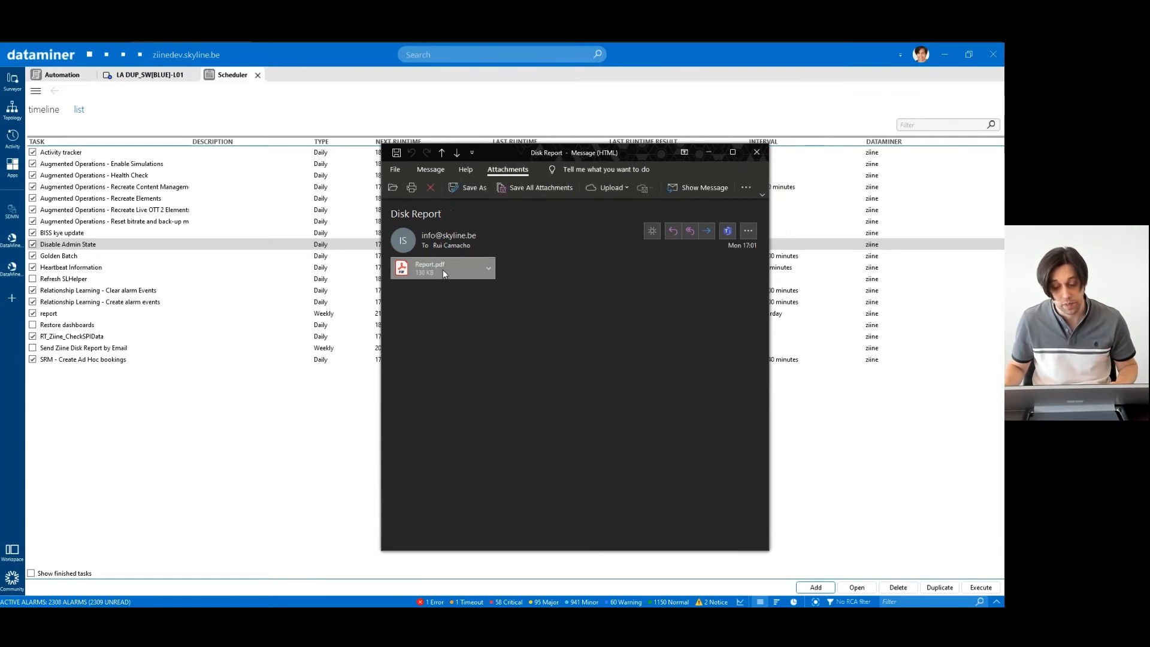
- Fit and scroll through the disk report PDF, then close it and the Disk Report e-mail
key(ctrl+0)
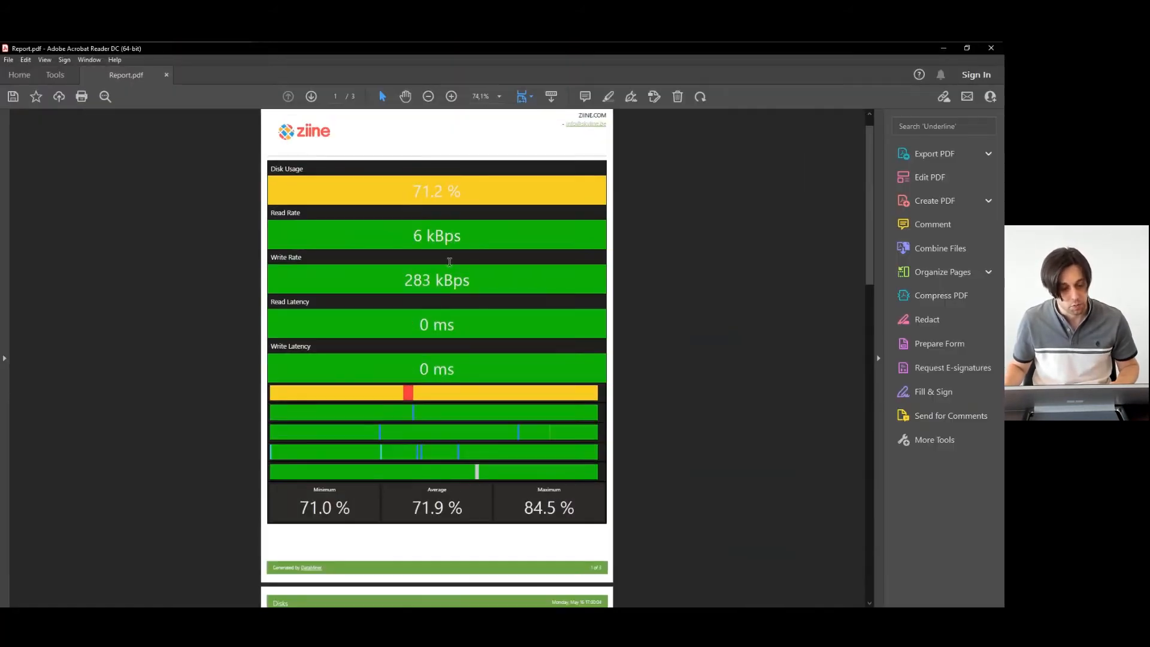
scroll(449, 262, down, 5)
scroll(449, 262, down, 8)
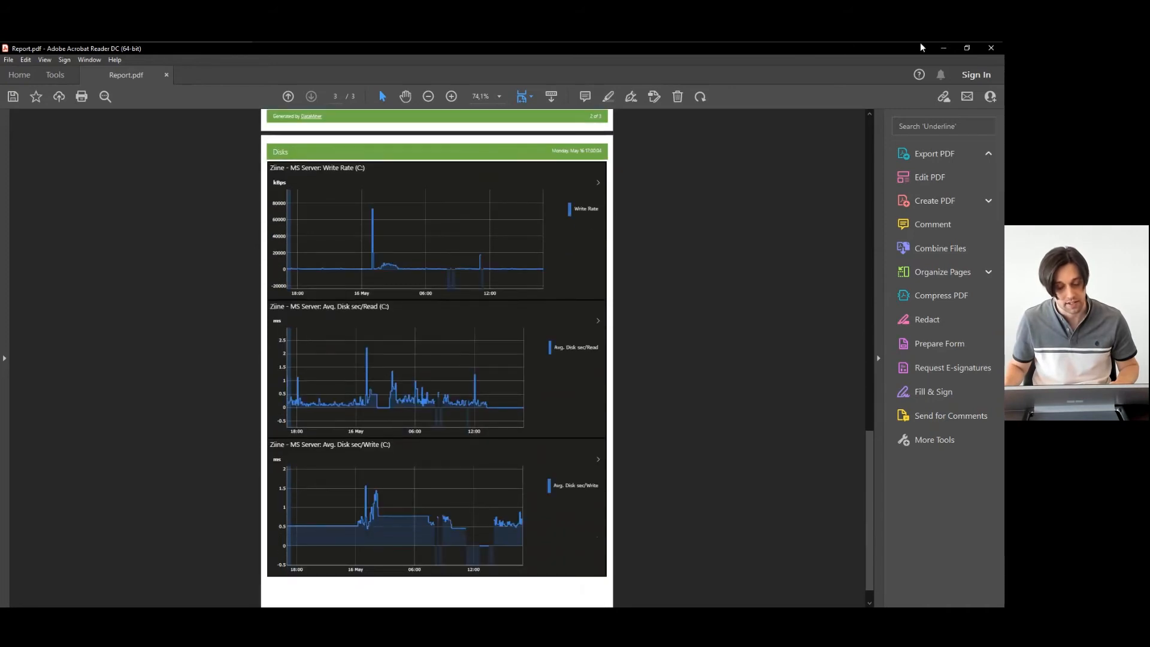
click(990, 47)
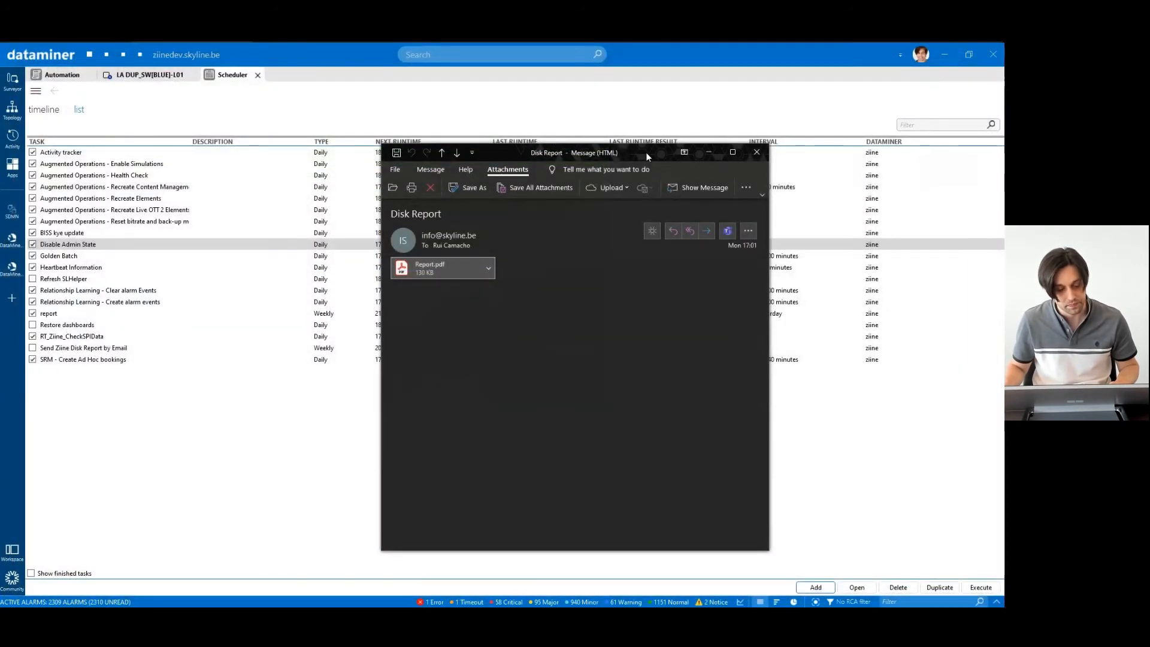
key(Escape)
key(alt+Tab)
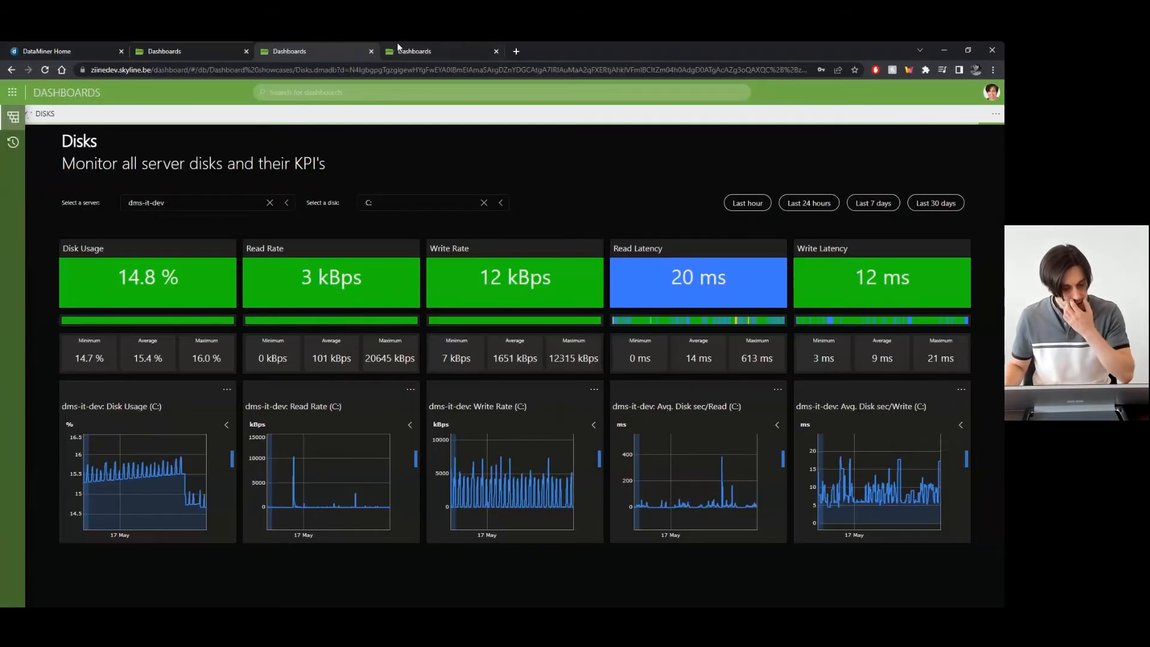
click(399, 46)
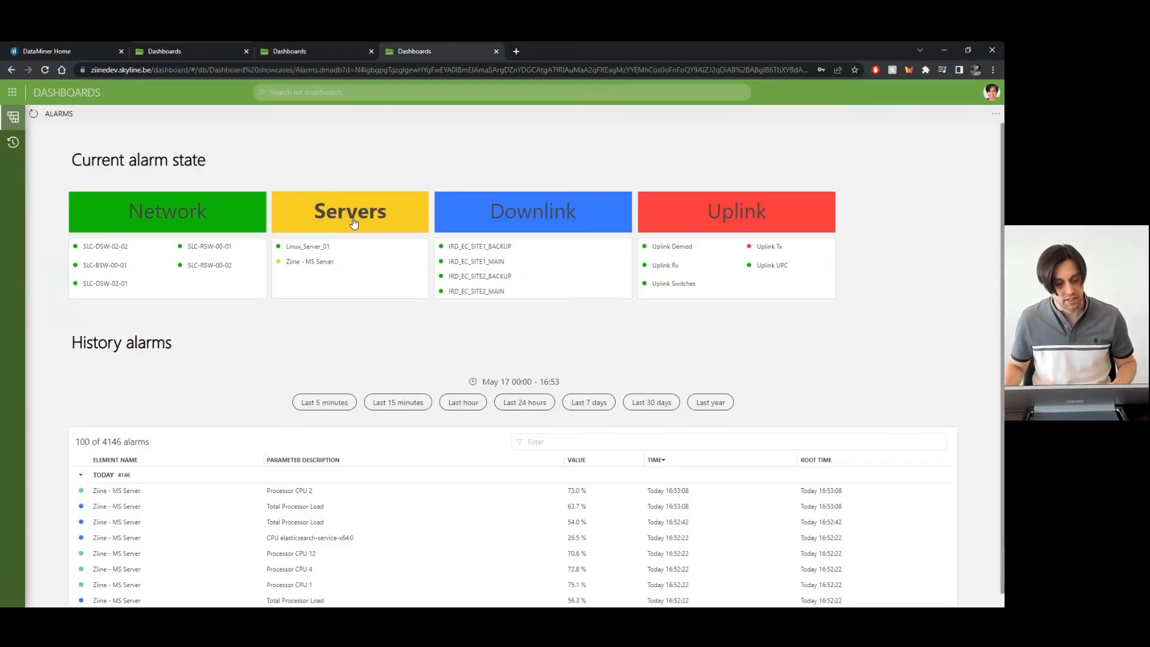
scroll(331, 359, down, 1)
scroll(306, 513, down, 1)
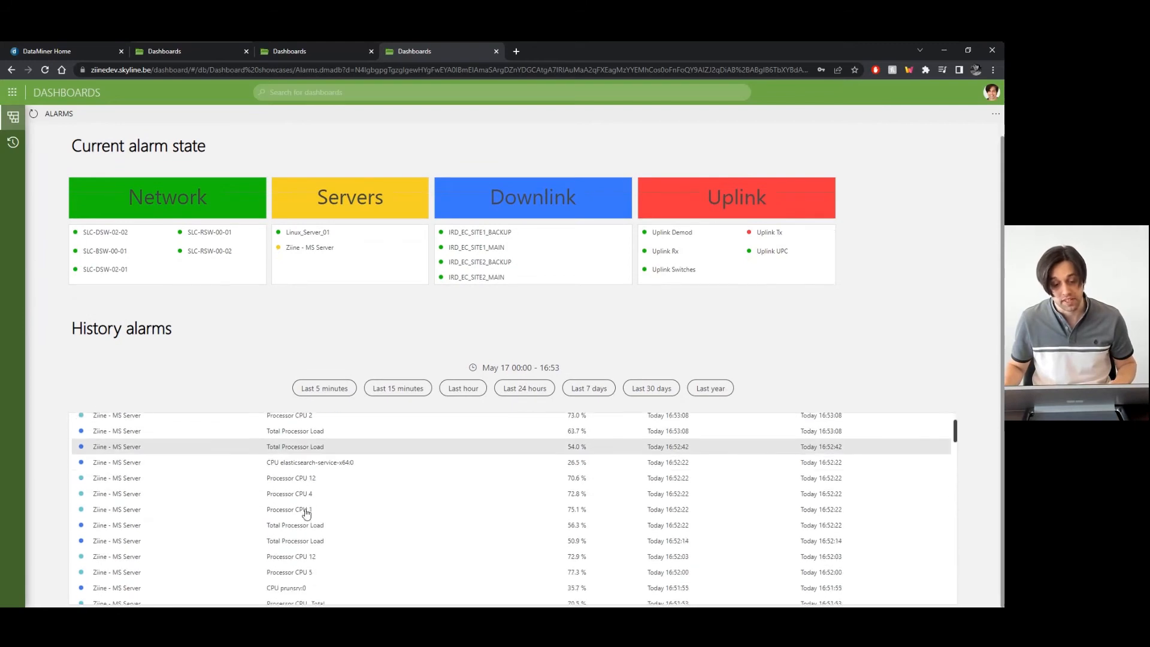
scroll(307, 513, down, 3)
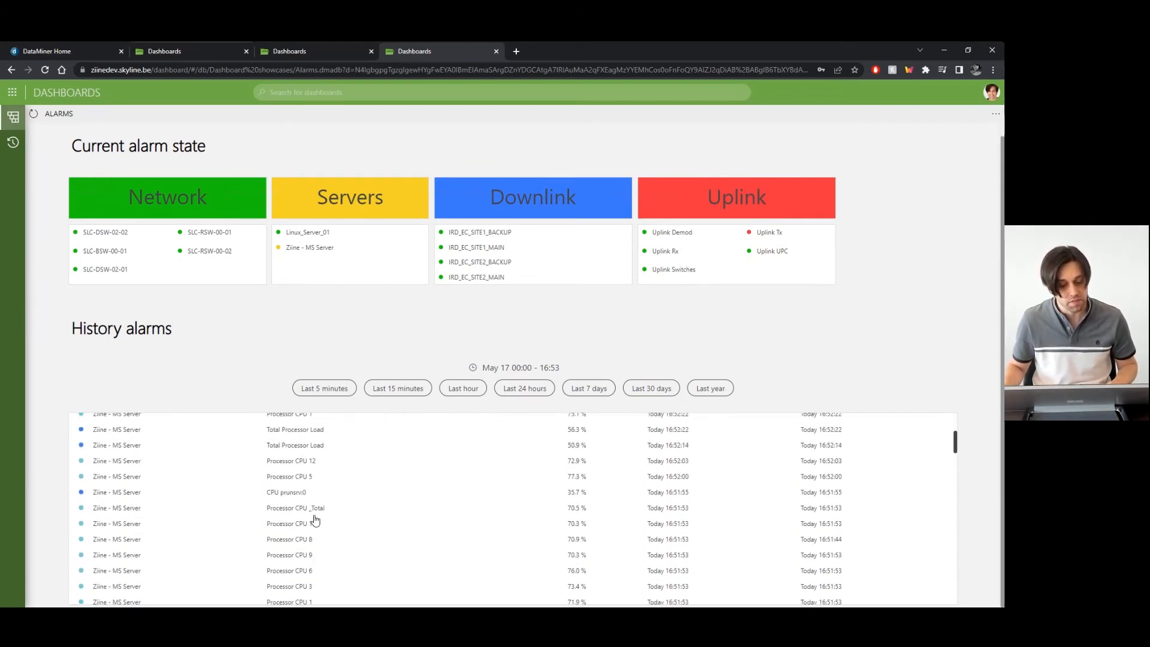
scroll(316, 519, up, 5)
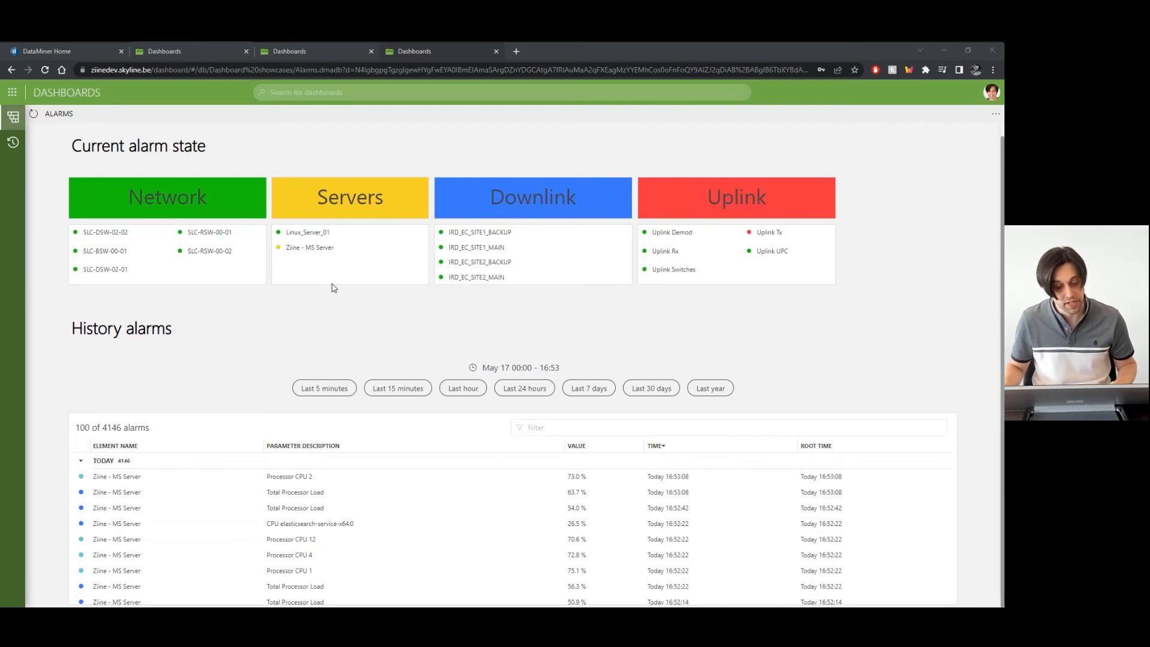
key(alt+Tab)
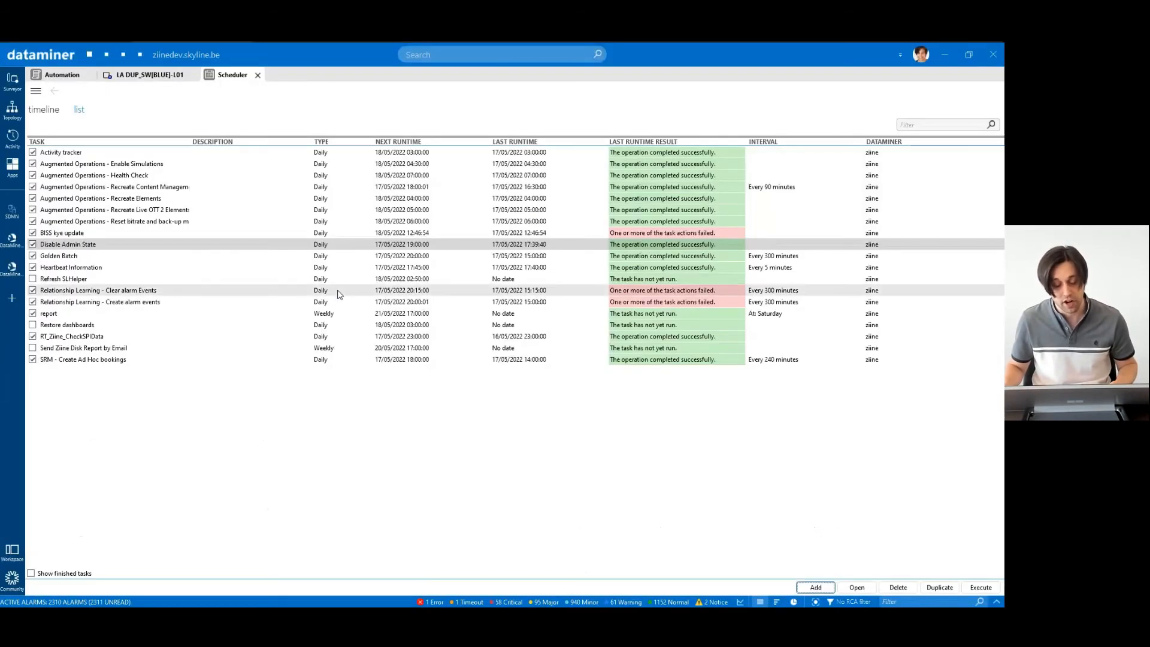
- Change the report task's action type to 'Upload report to shared folder'
double_click(73, 314)
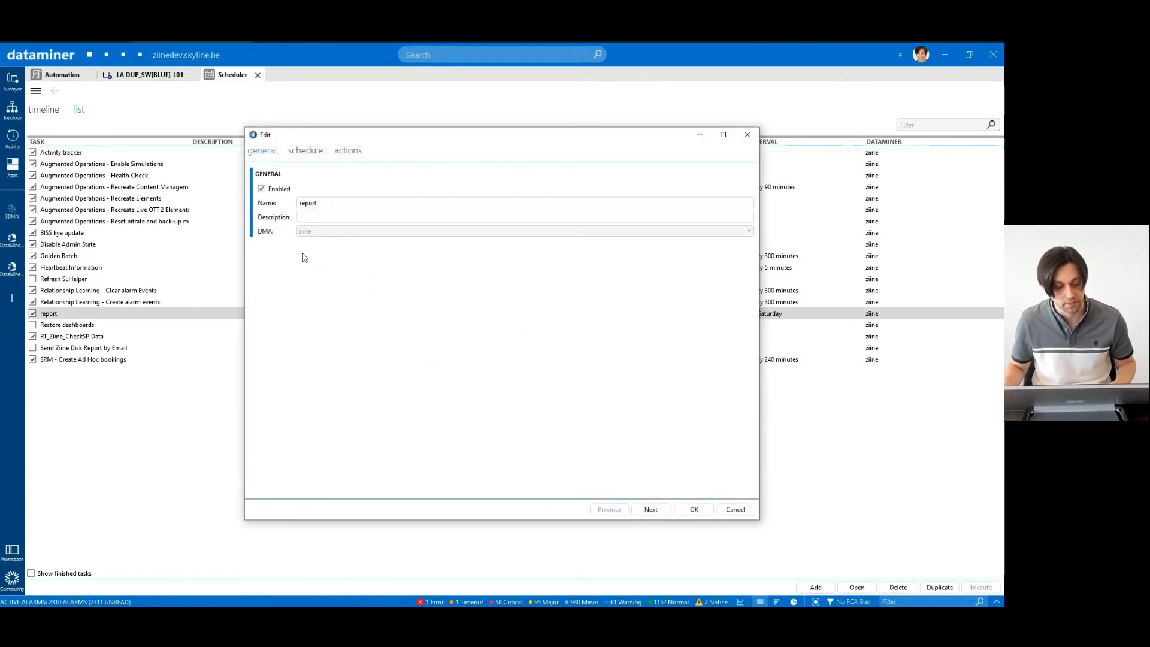
click(348, 150)
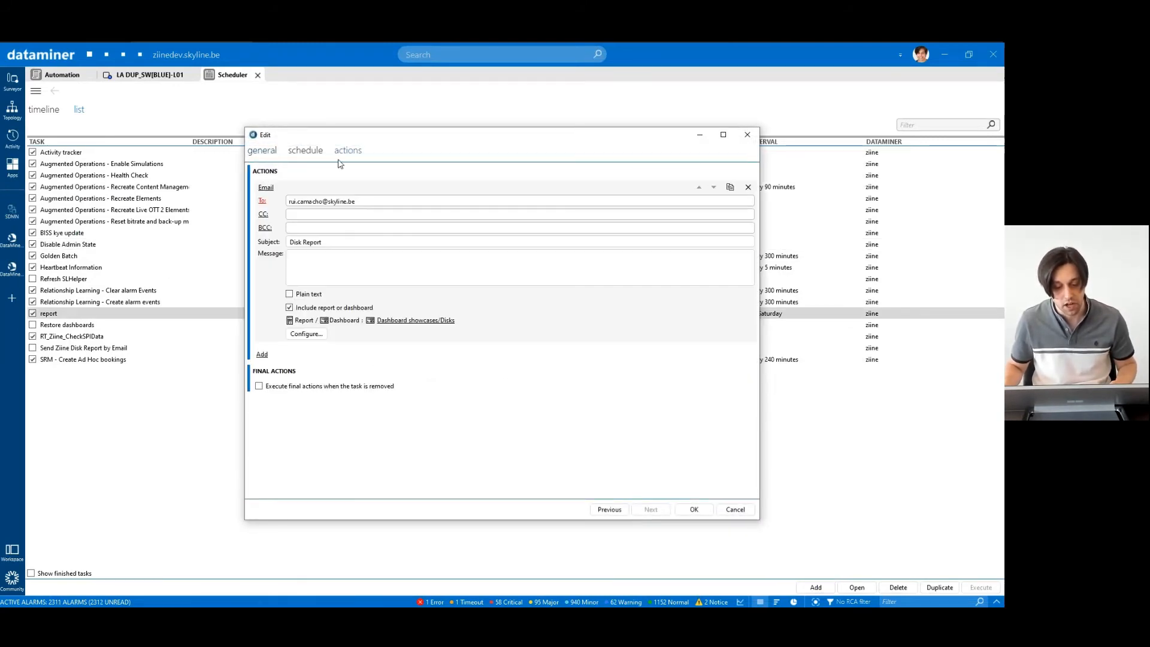
click(266, 188)
click(287, 242)
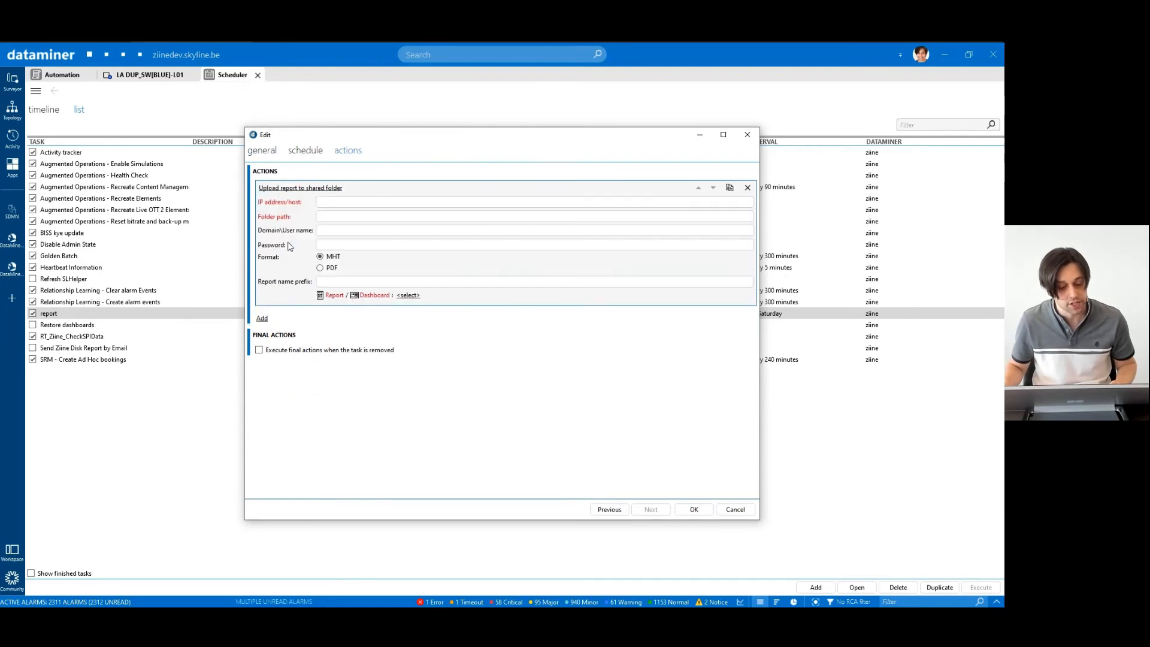
- Set the destination host and folder path 'share', with PDF format and prefix Report_
click(336, 202)
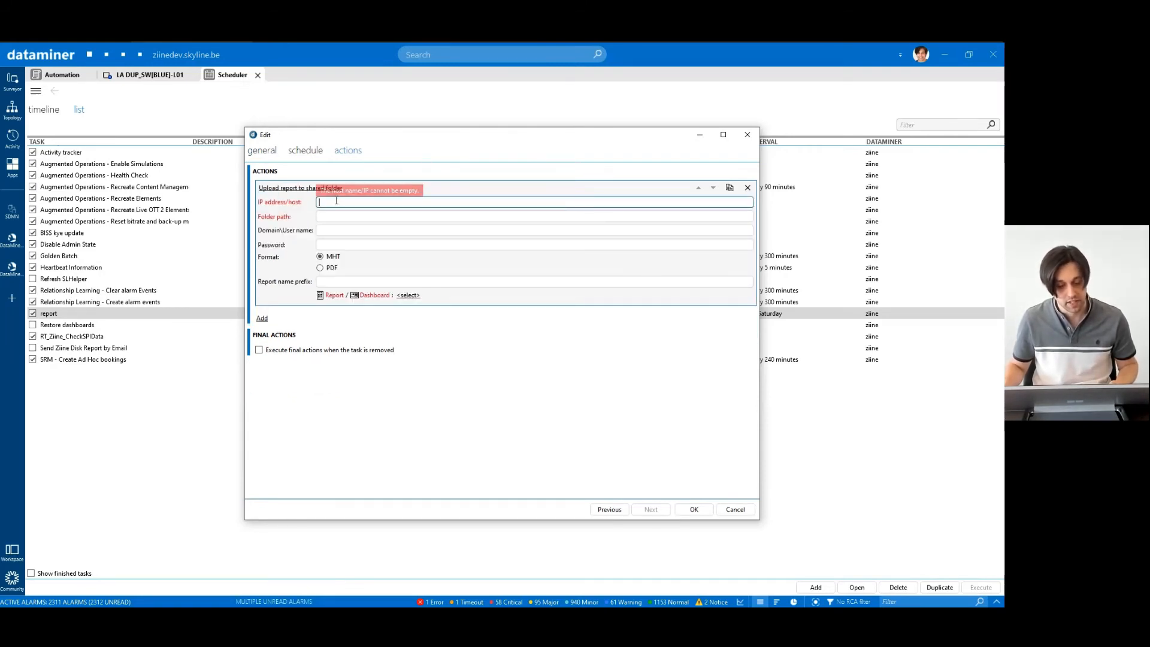
text(rui)
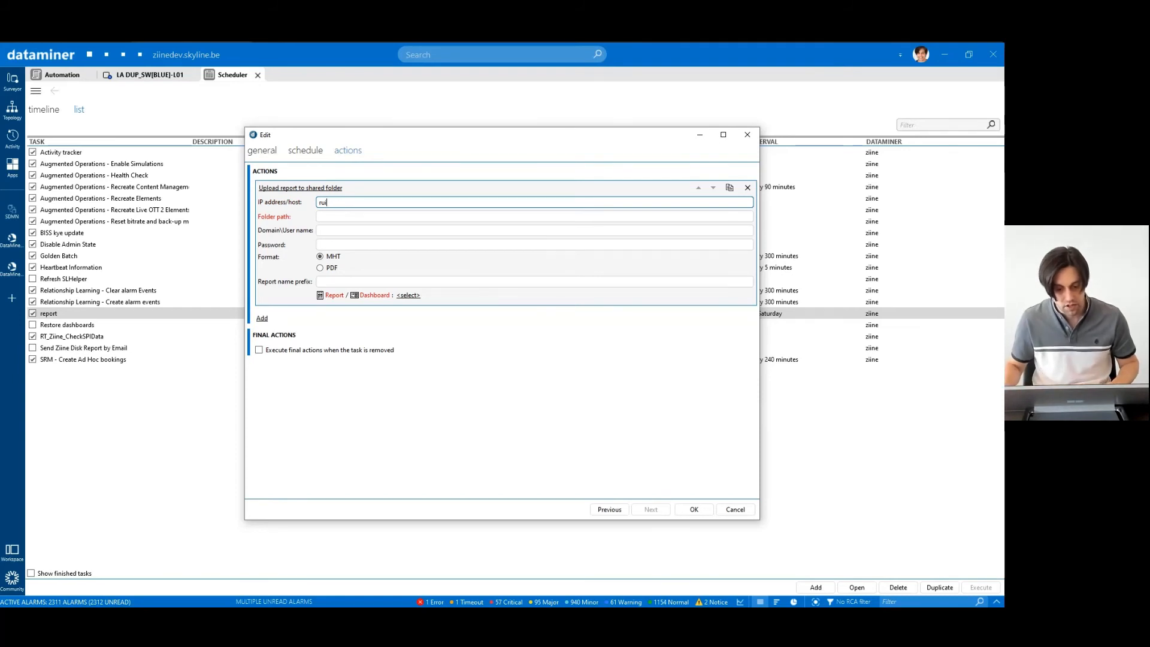
key(Tab)
text(share)
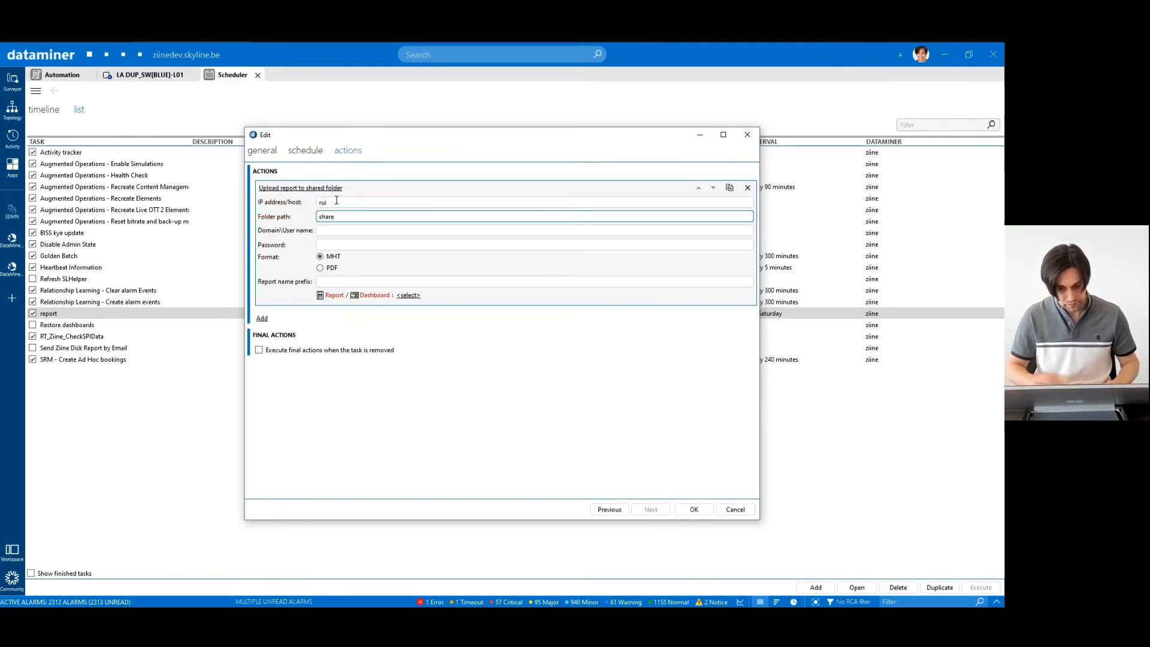
click(329, 230)
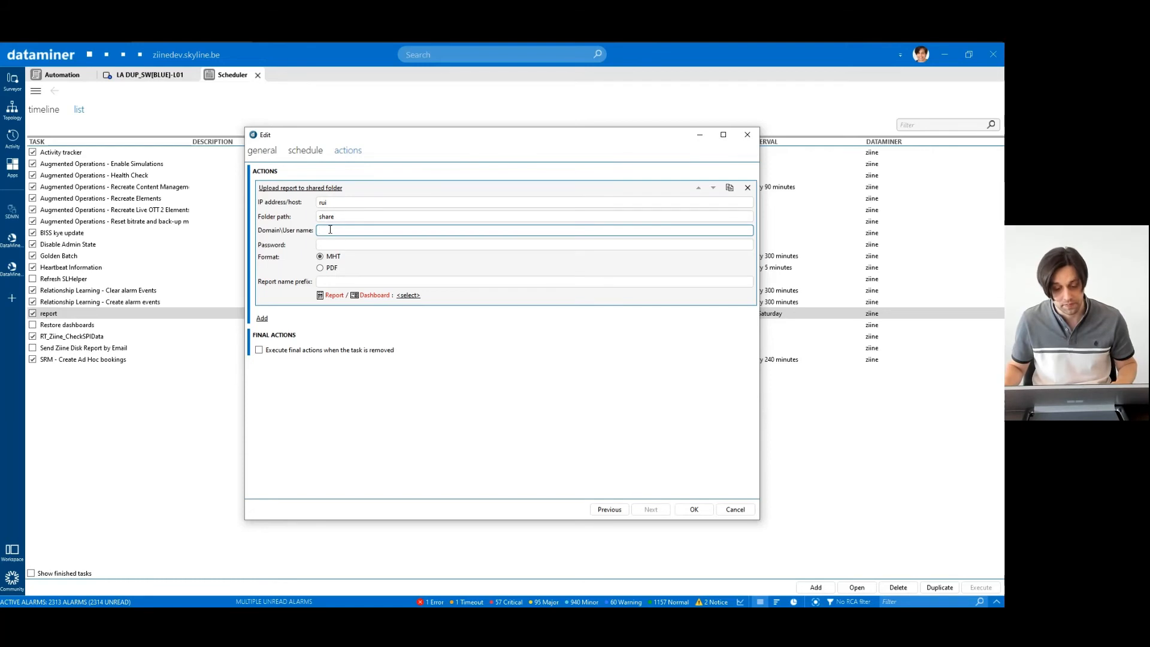
click(328, 244)
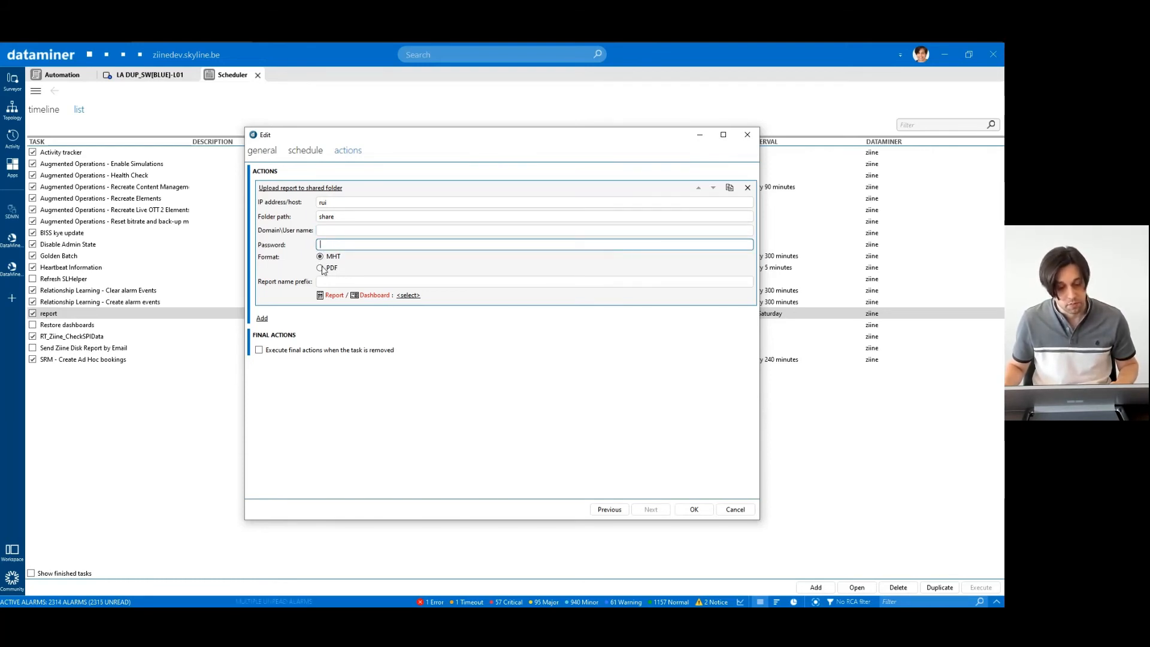
click(329, 268)
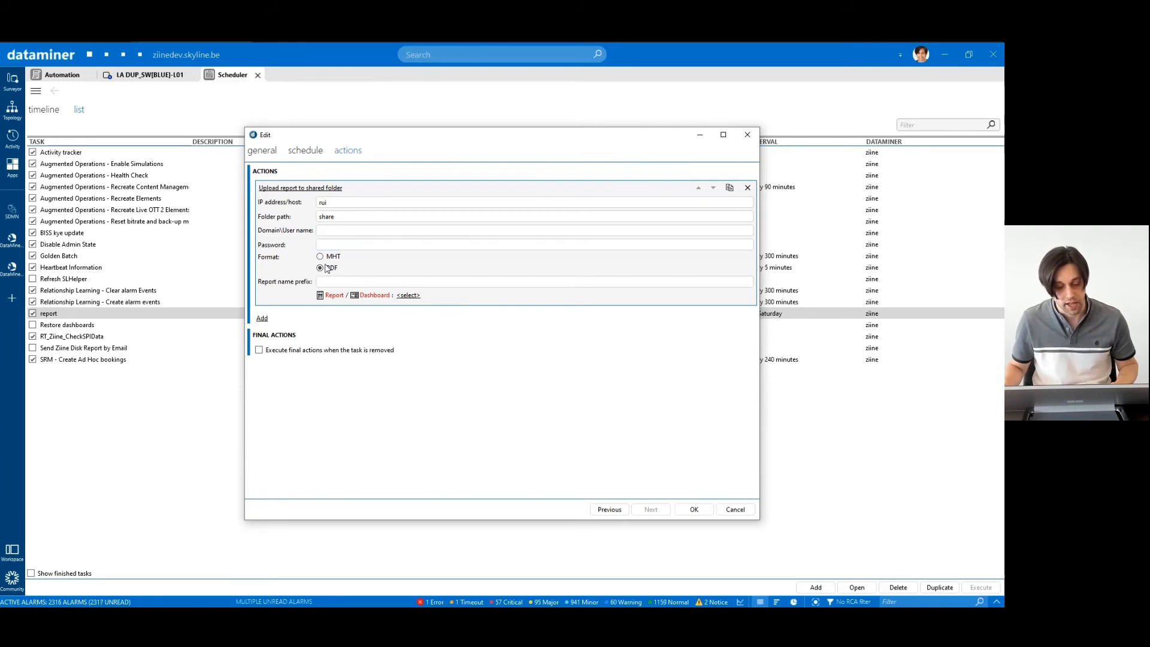
click(333, 281)
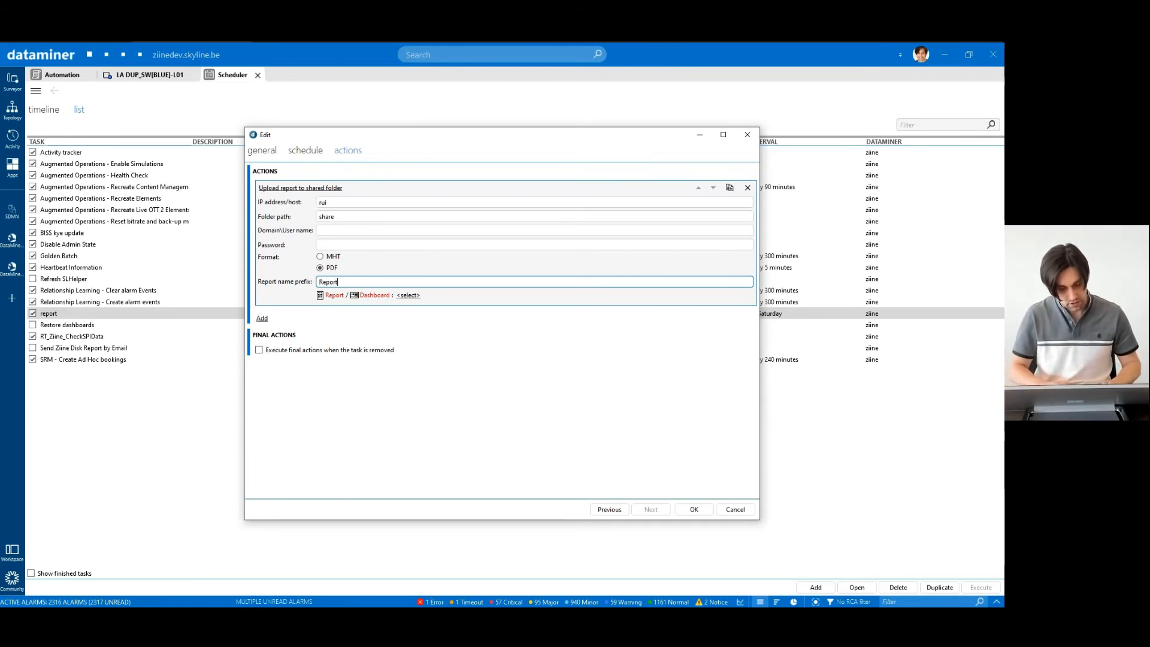
- Report on the Dashboard showcases/Alarms dashboard, confirm its configuration, and save the task
click(408, 295)
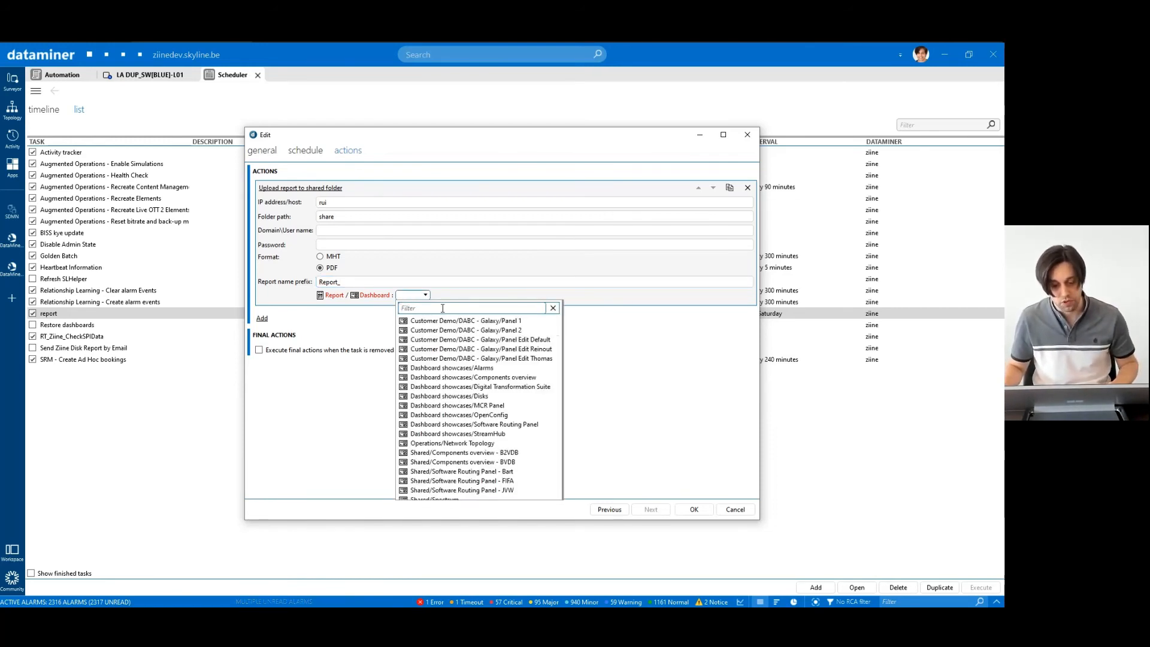
text(alarms)
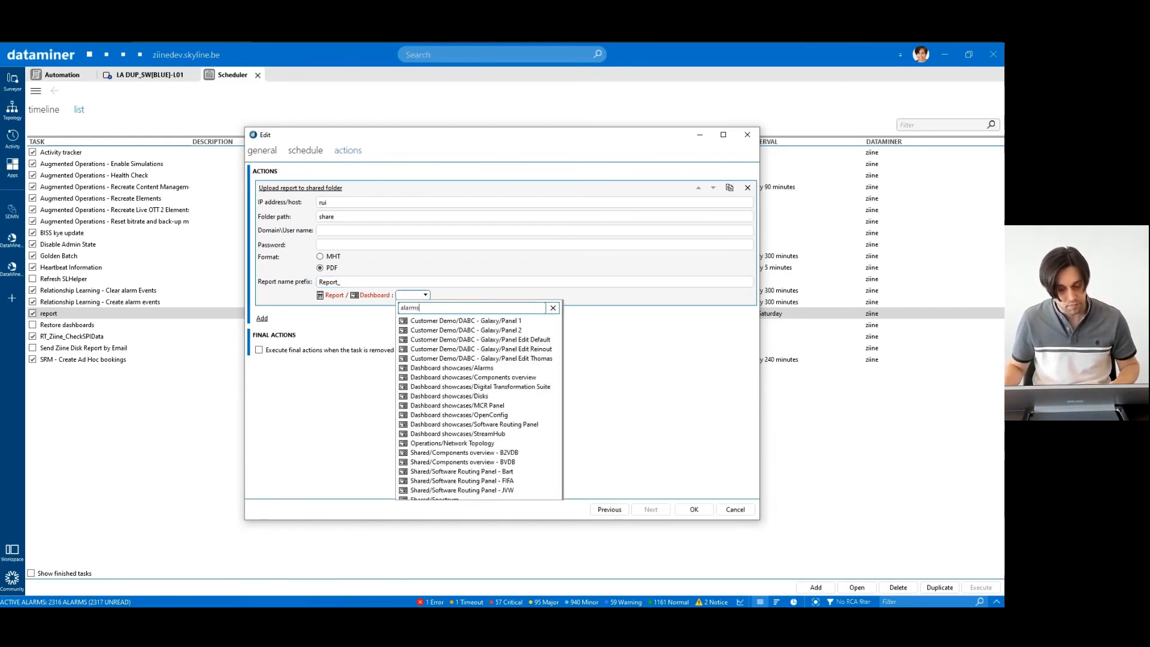
click(448, 323)
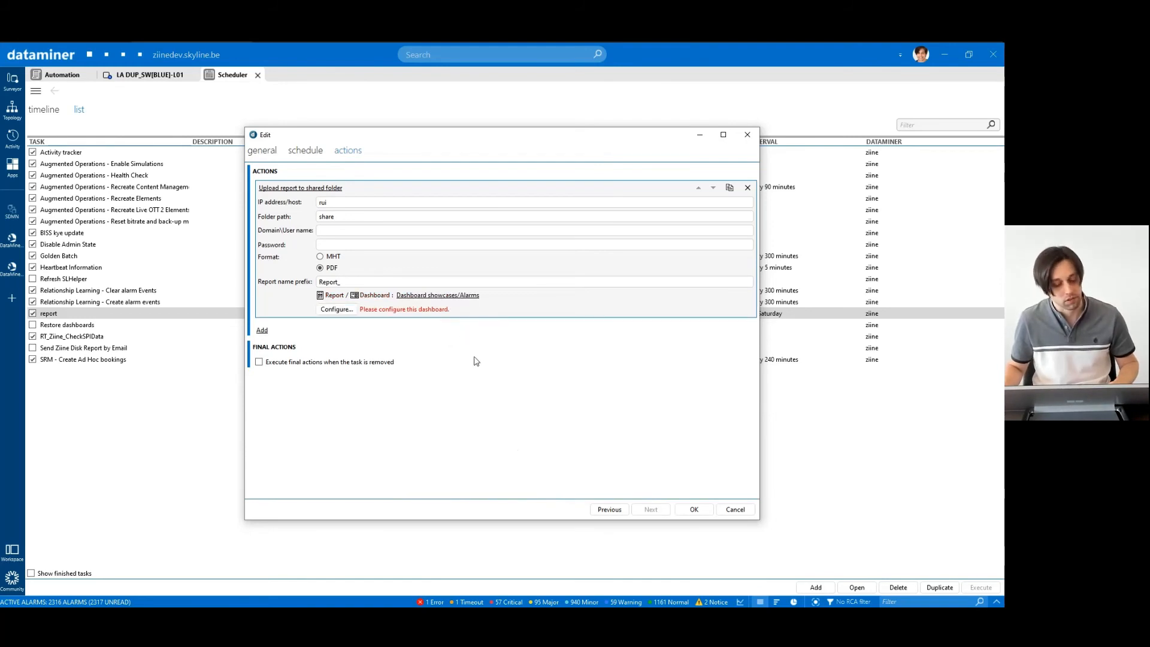
click(336, 309)
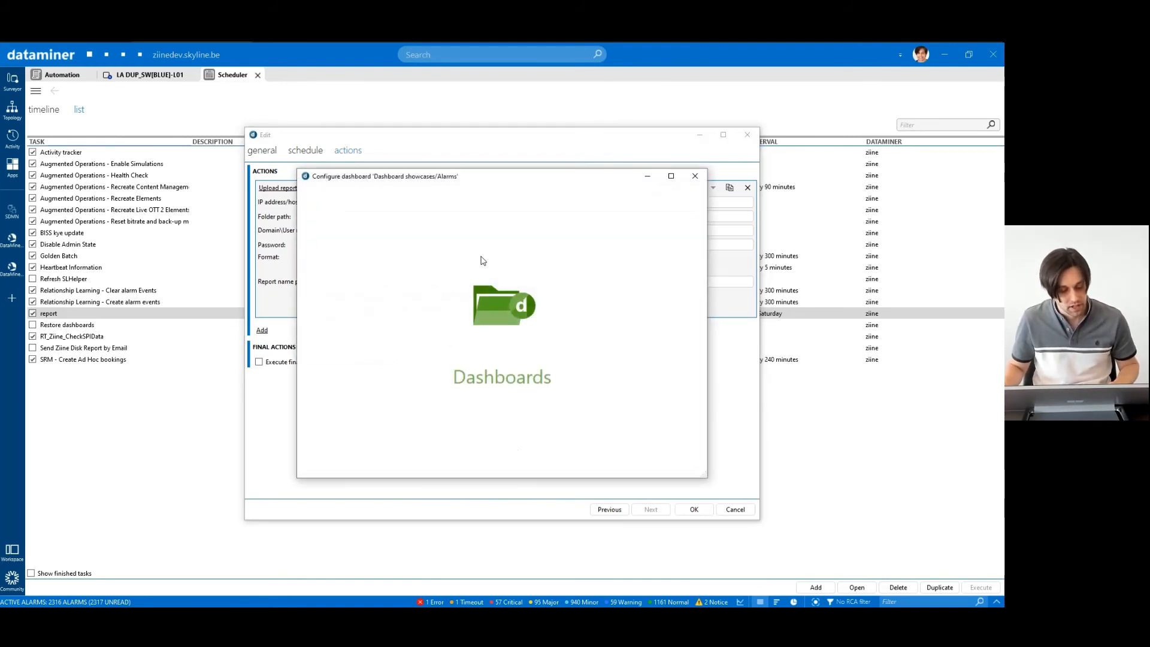
click(667, 245)
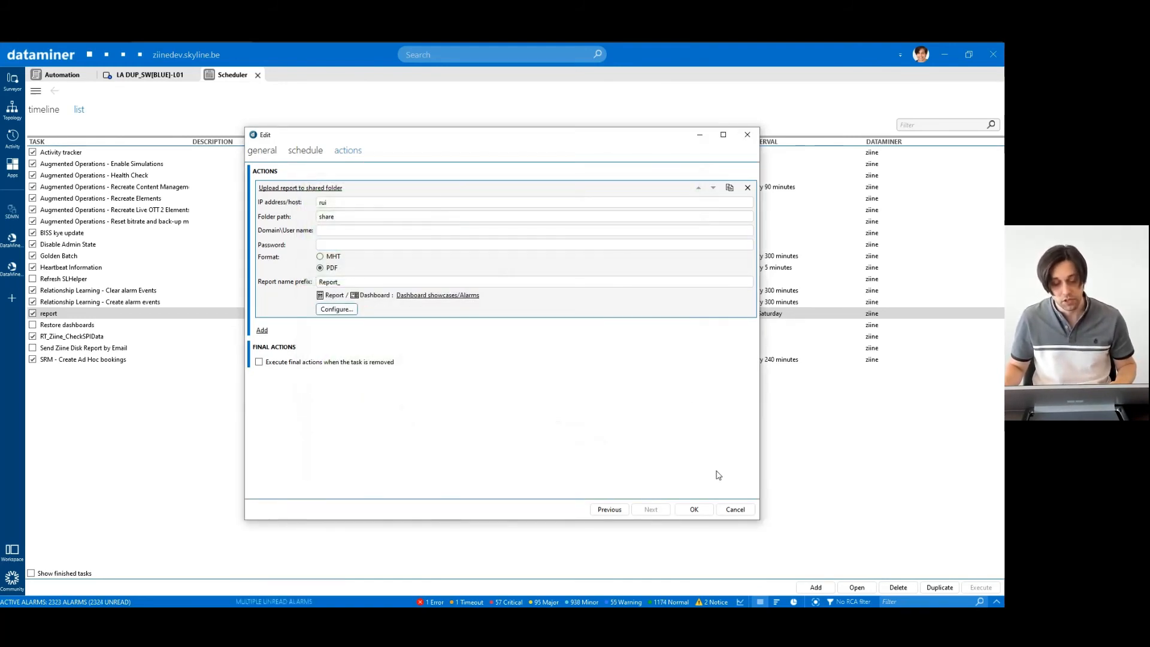
click(694, 510)
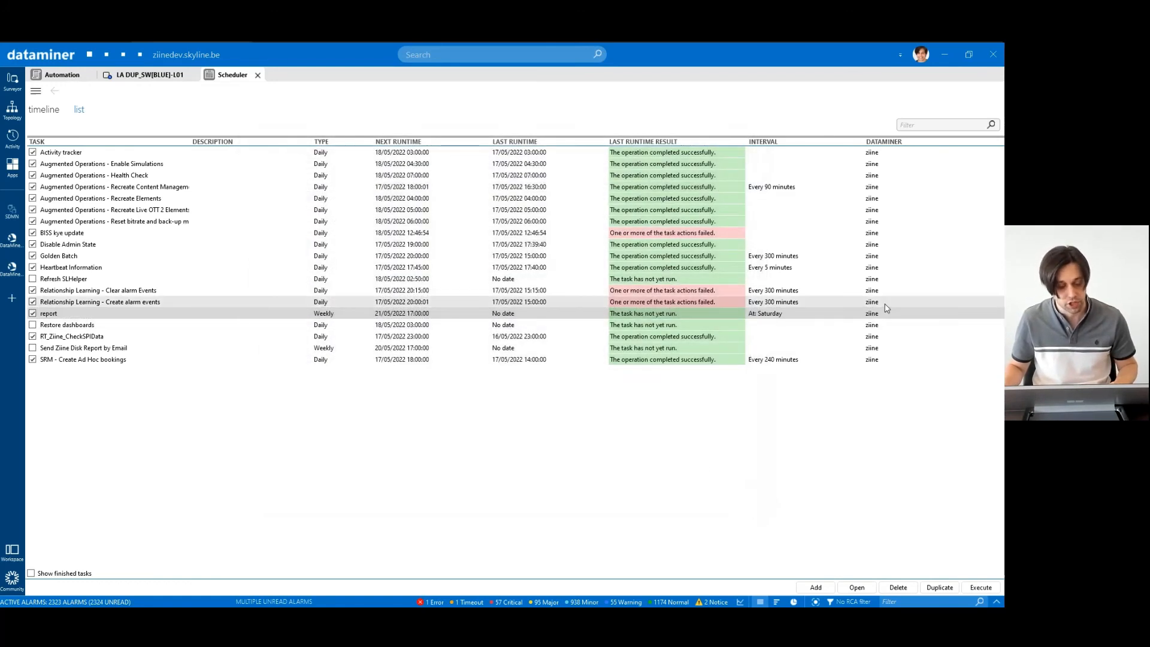
- Open Report_2022_05_12_15_58_38.pdf from the share folder and scroll through its pages
key(alt+Tab)
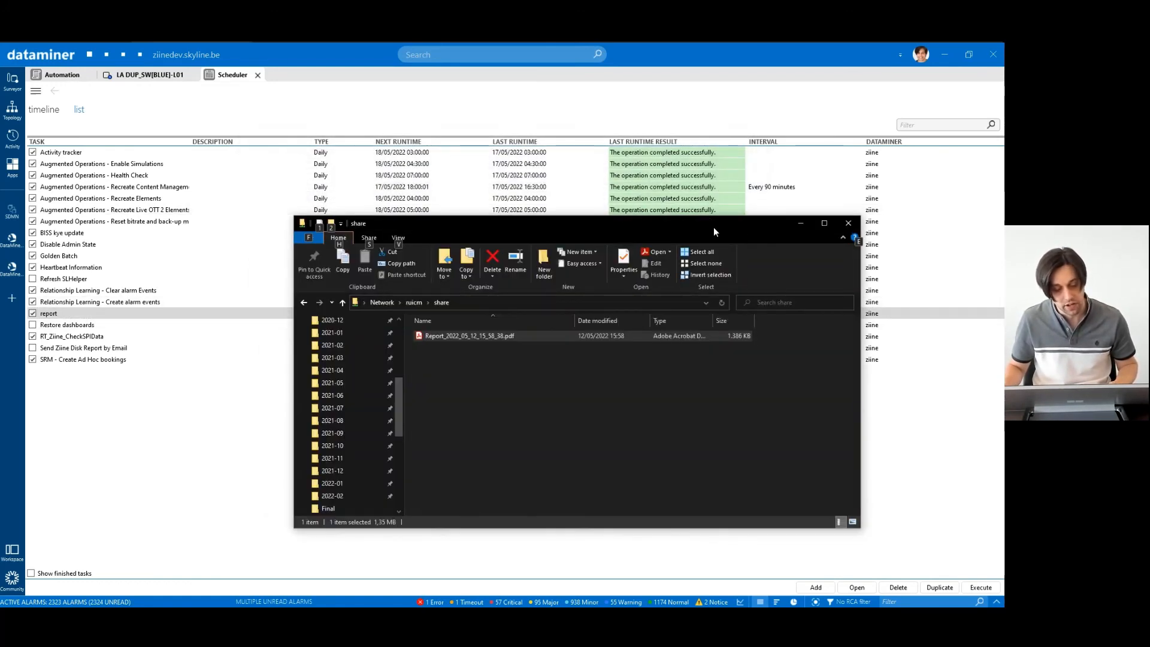
drag(713, 225, 592, 207)
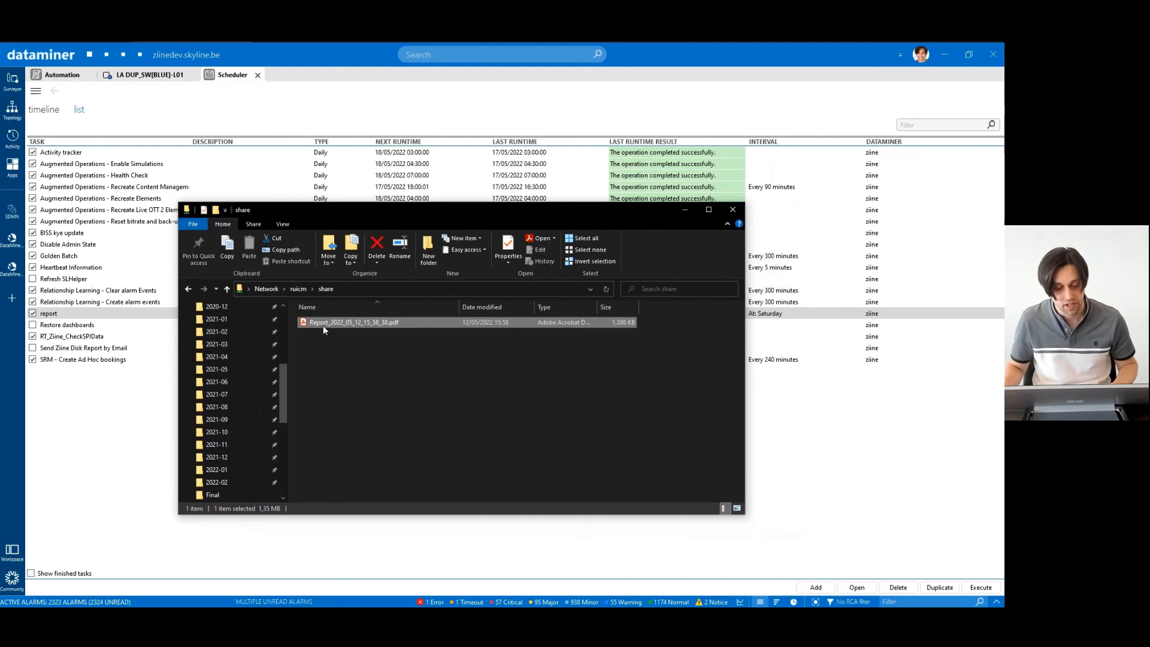
double_click(359, 322)
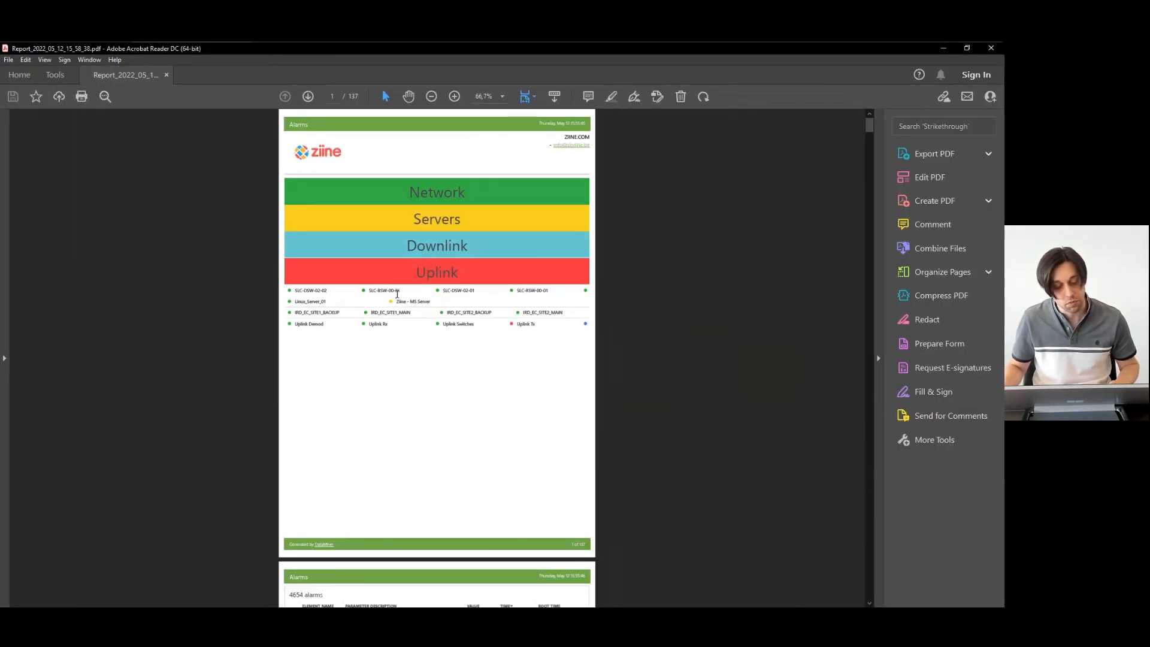
scroll(396, 295, down, 6)
scroll(397, 294, down, 6)
ctrl+scroll(397, 294, up, 3)
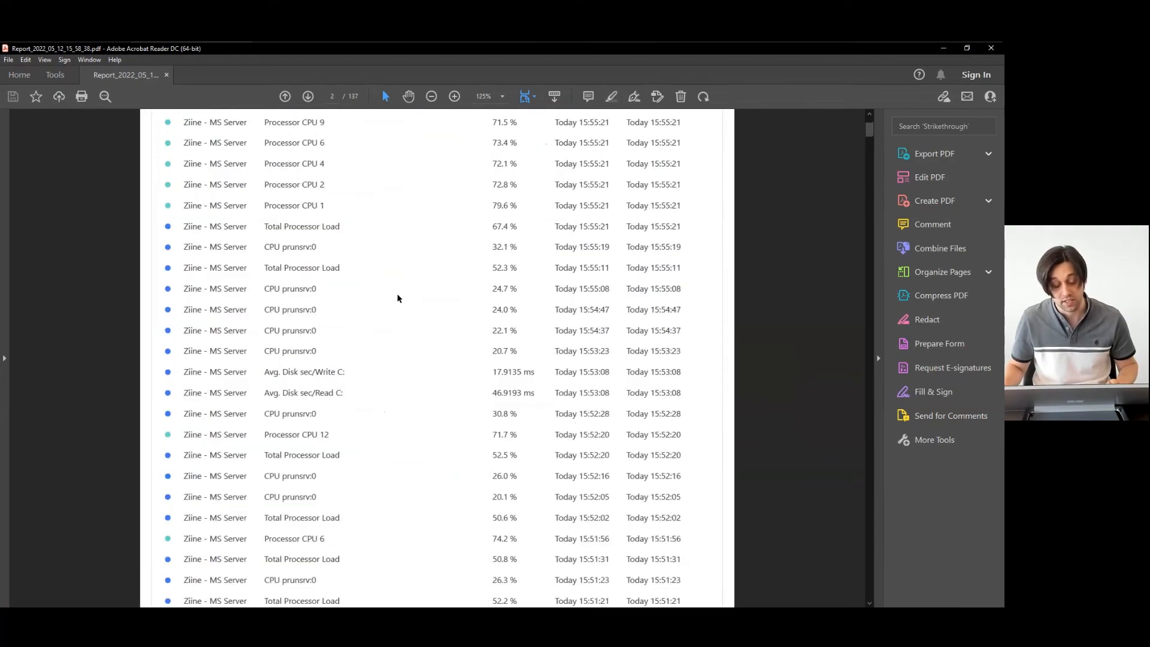
scroll(397, 294, down, 6)
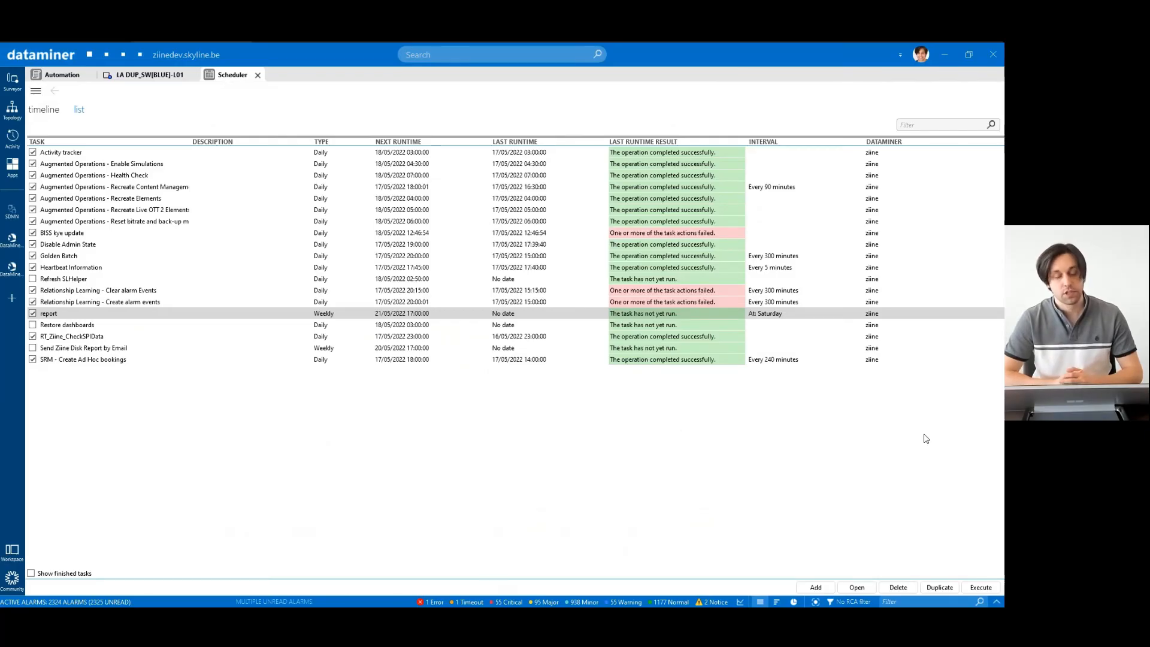